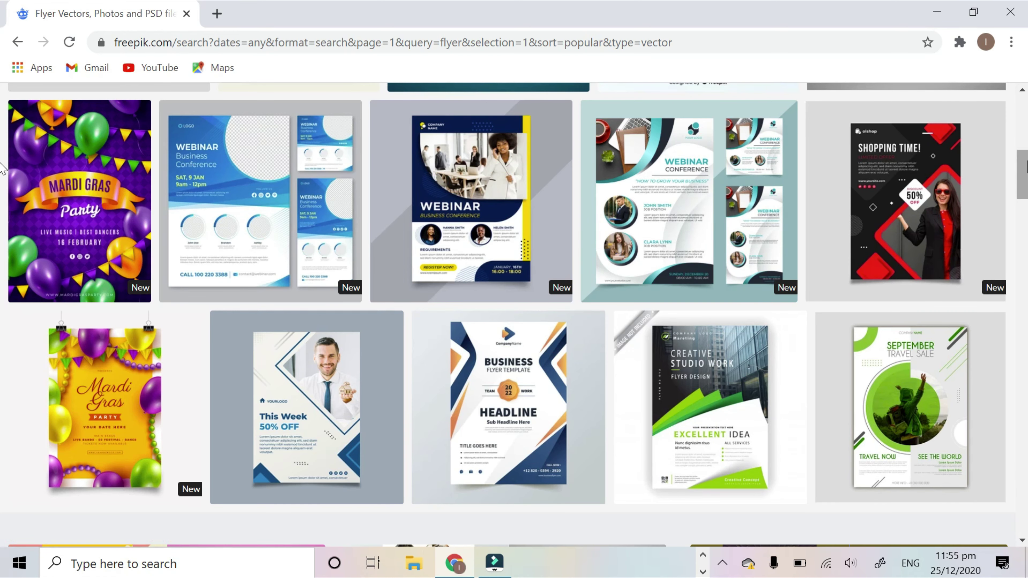
# Filter the Freepik flyer search to free vectors and open the Corporate business flyer template.
pyautogui.moveTo(1024, 166); pyautogui.dragTo(1025, 119)
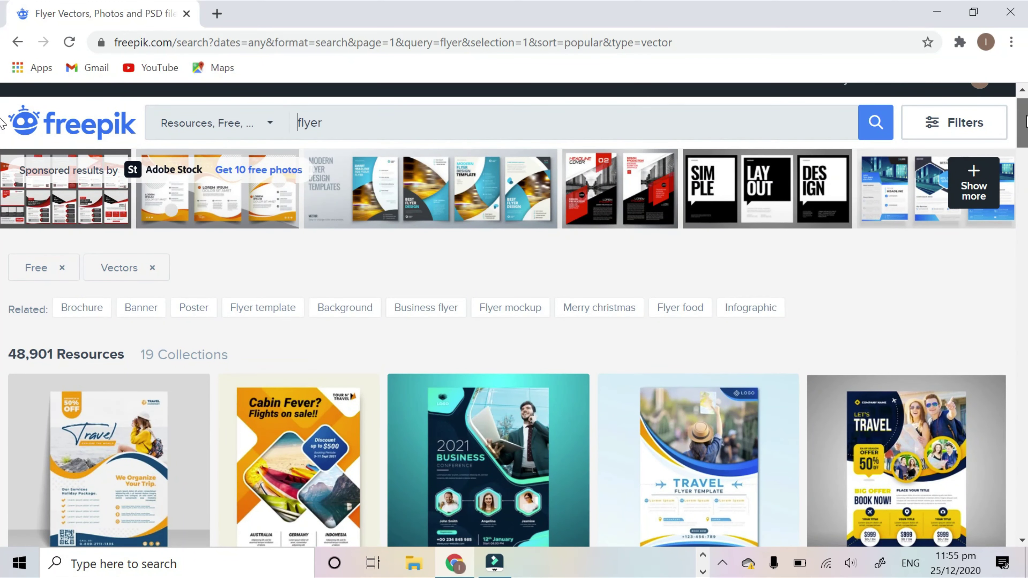
pyautogui.click(973, 129)
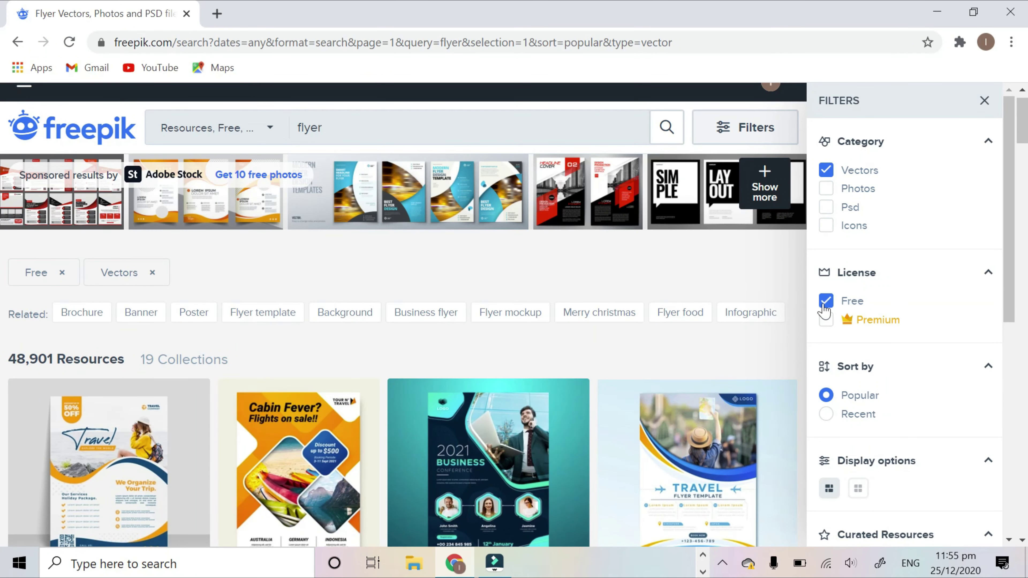
pyautogui.click(986, 101)
pyautogui.scroll(-5, 4, 152)
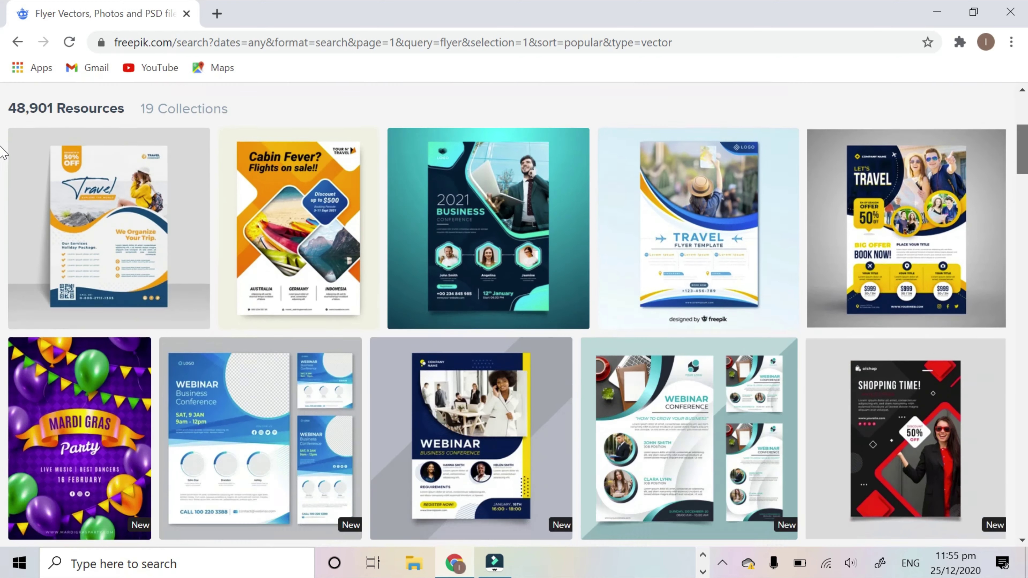
pyautogui.scroll(-6, 3, 170)
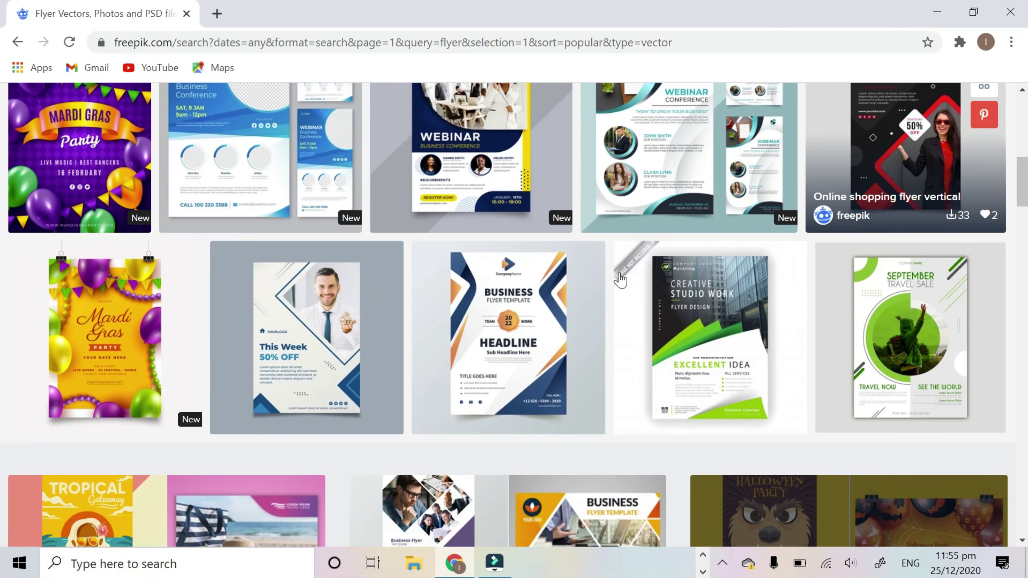
pyautogui.click(489, 352)
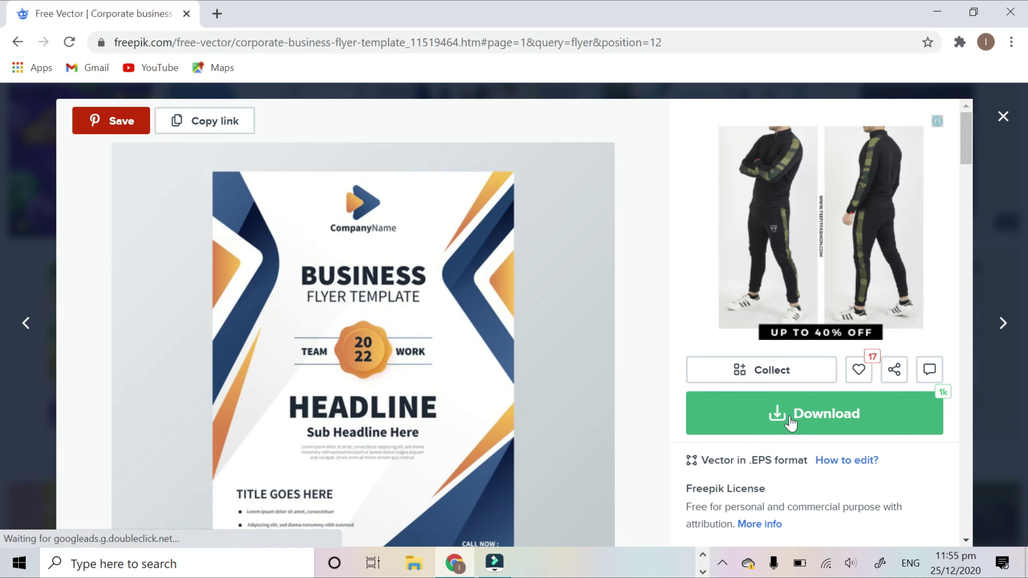
# Download corporate-business-flyer-template.zip with the Free download option.
pyautogui.click(791, 422)
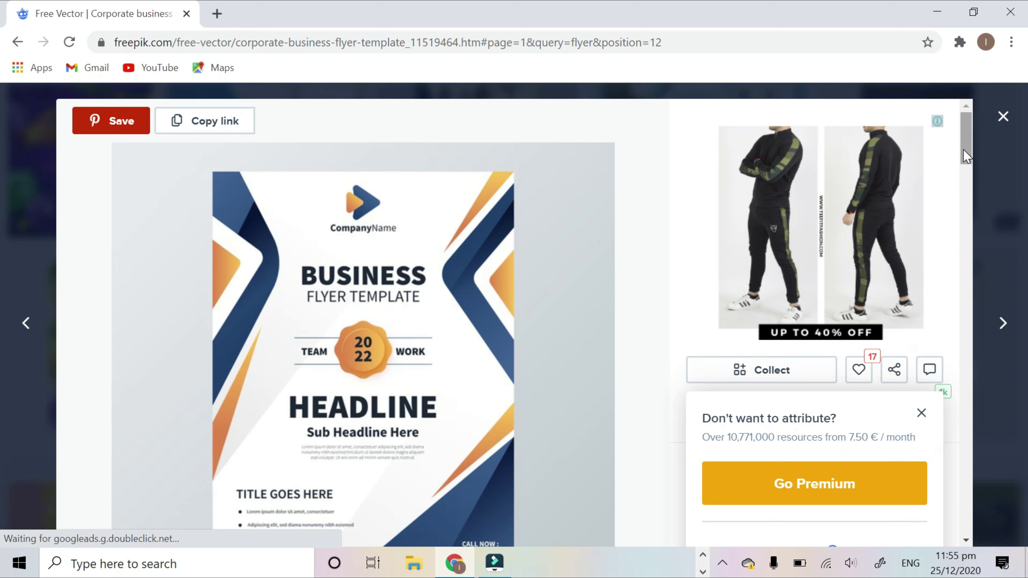
pyautogui.rightClick(969, 178)
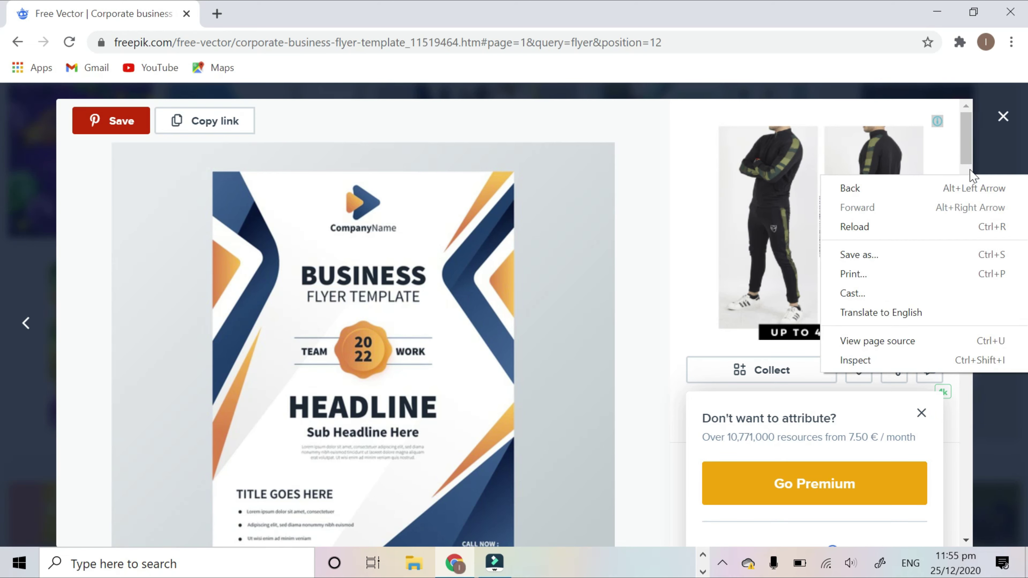
pyautogui.click(969, 152)
pyautogui.scroll(-5, 969, 151)
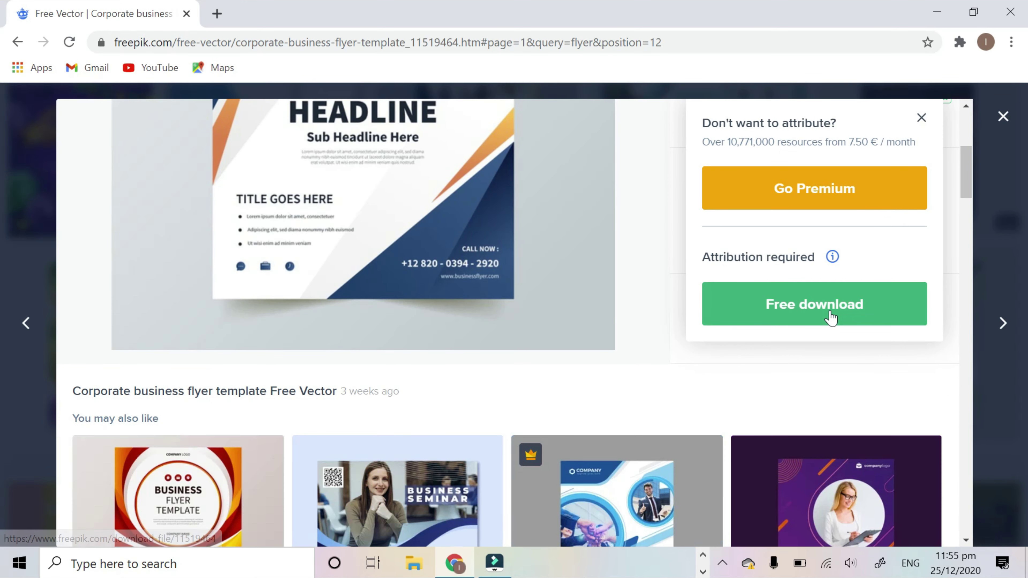
pyautogui.click(829, 312)
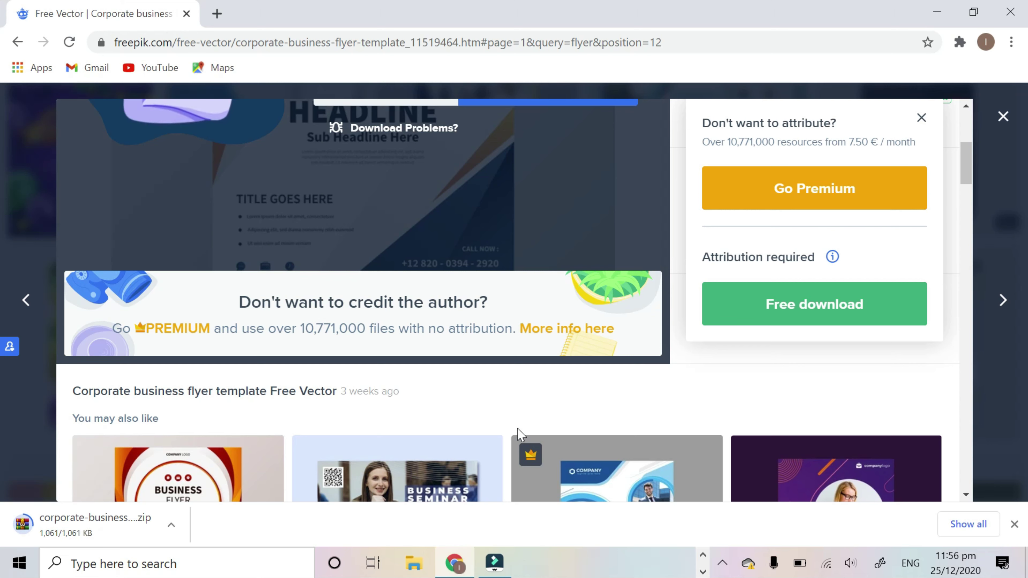
# Open the downloaded zip in WinRAR, dismiss the license reminder, and launch 4758890.ai.
pyautogui.click(84, 528)
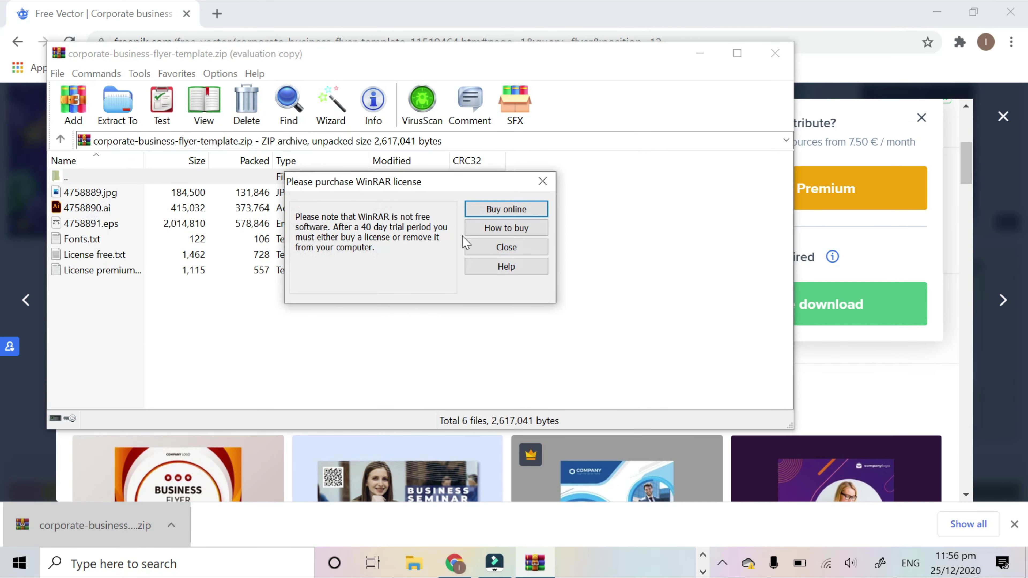
pyautogui.click(509, 252)
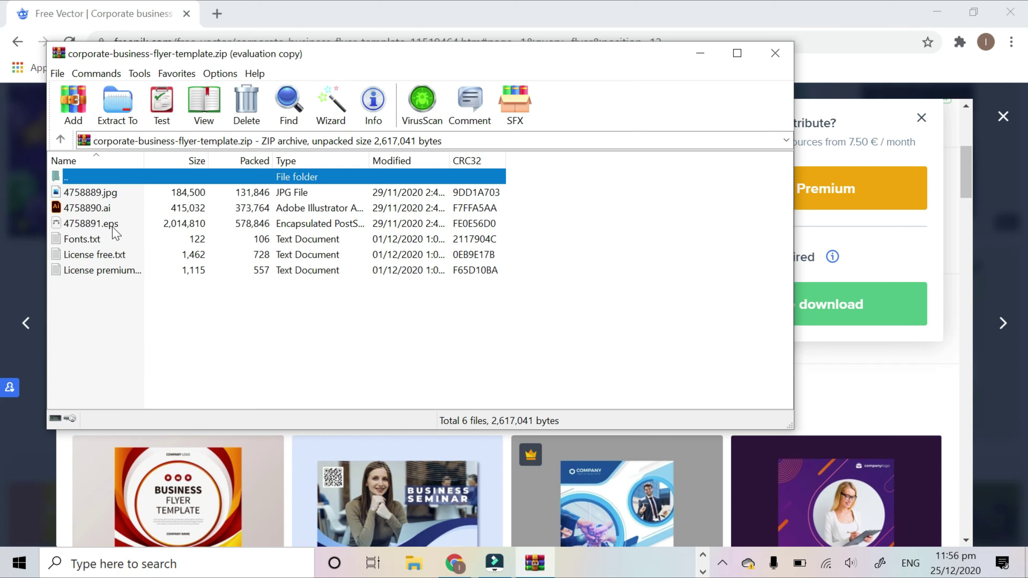
pyautogui.doubleClick(101, 210)
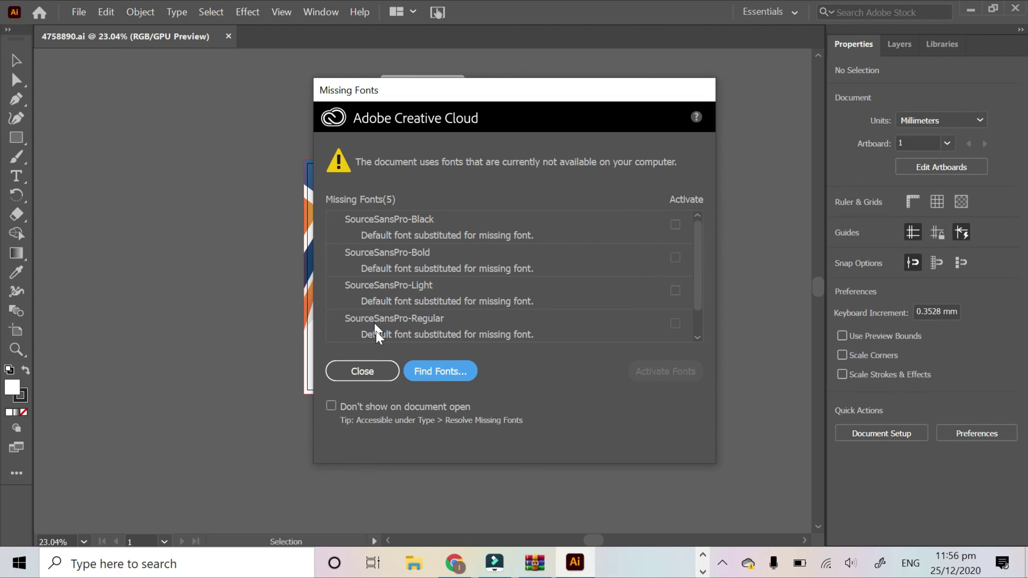
# Close the Missing Fonts warning so the flyer template artwork is displayed.
pyautogui.click(368, 373)
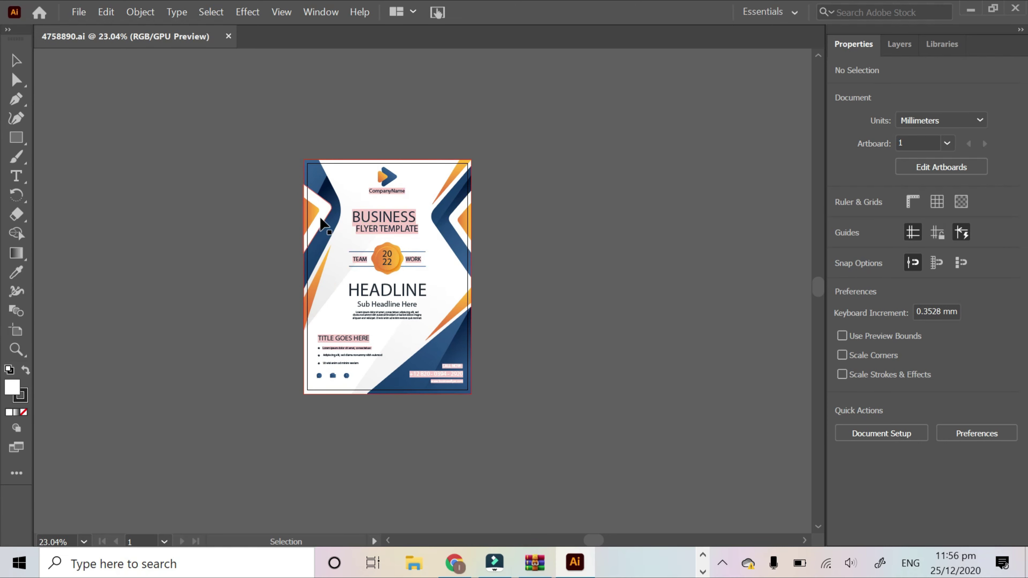
pyautogui.click(78, 14)
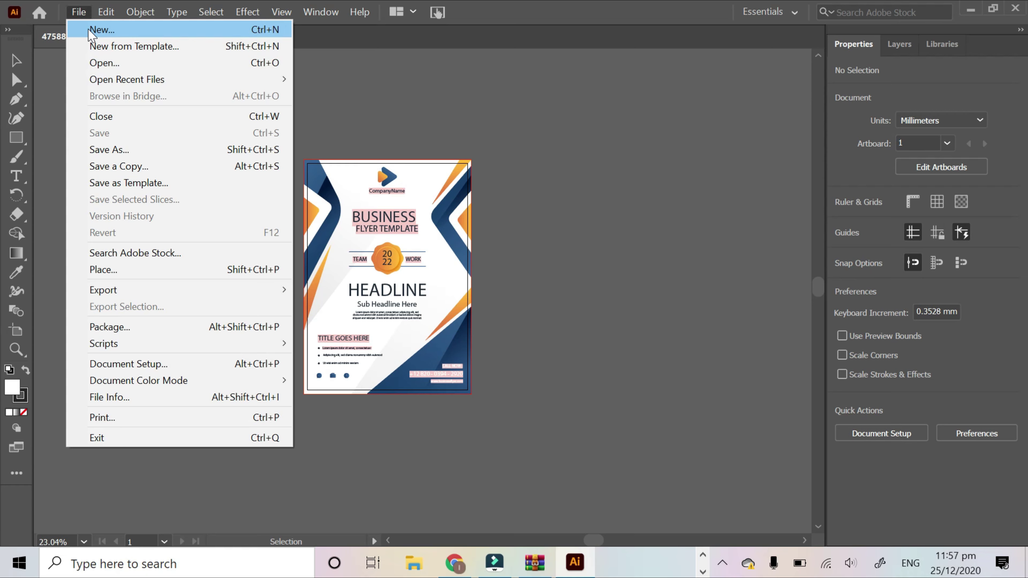
# Create a new Letter document, 612 × 792 pt portrait, with 1 pt bleed.
pyautogui.click(101, 30)
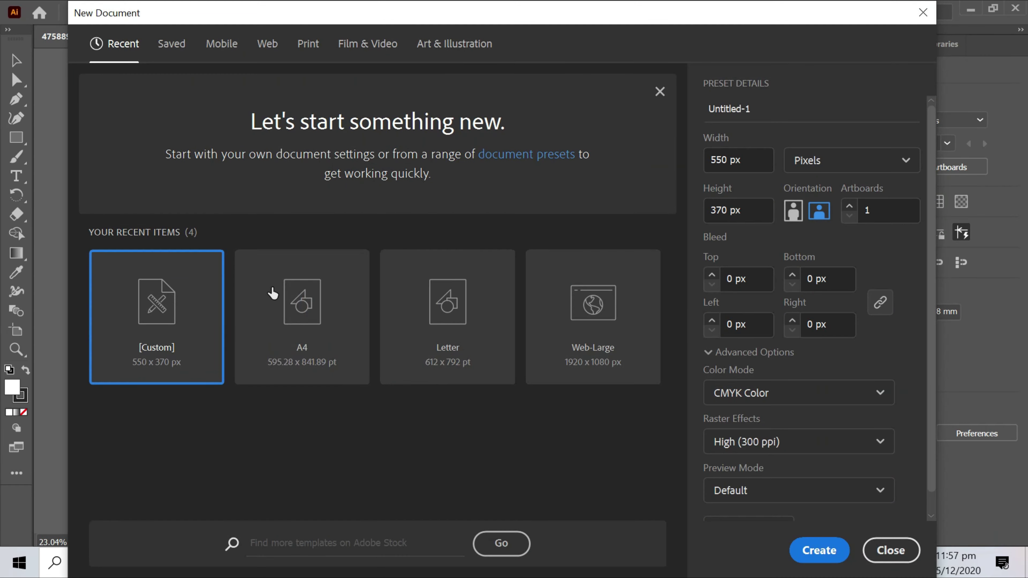
pyautogui.click(456, 360)
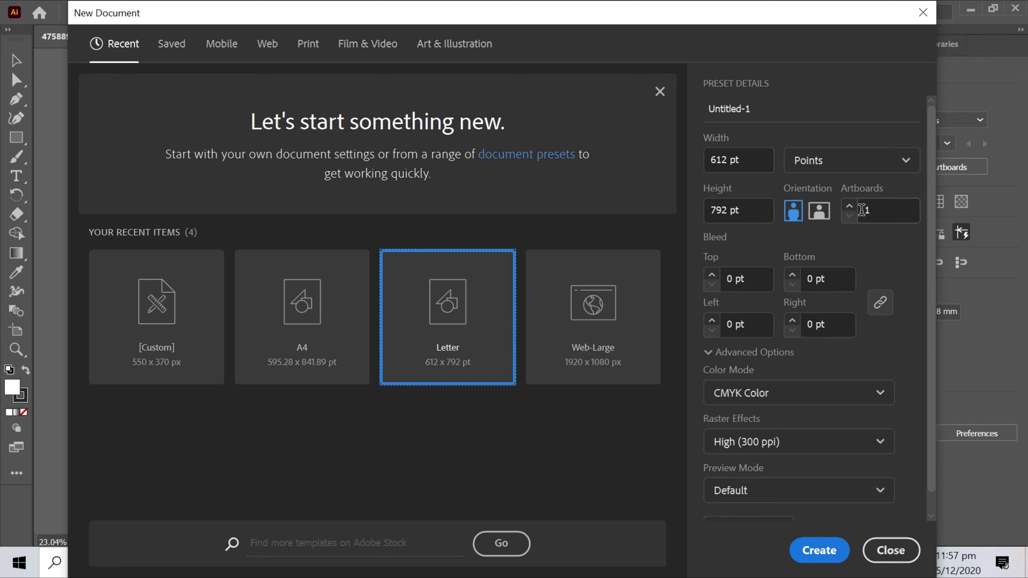
pyautogui.click(713, 276)
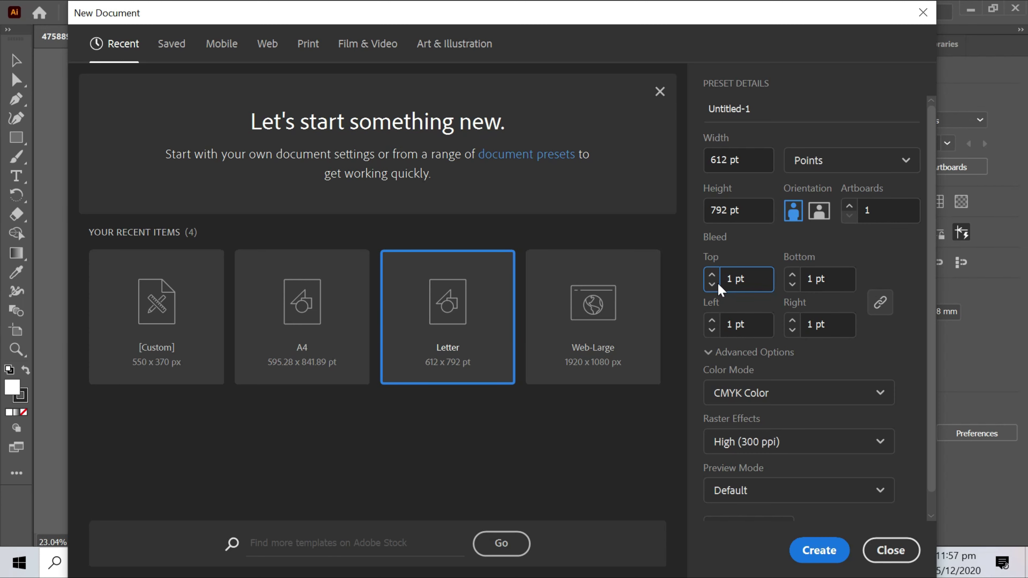
pyautogui.click(712, 284)
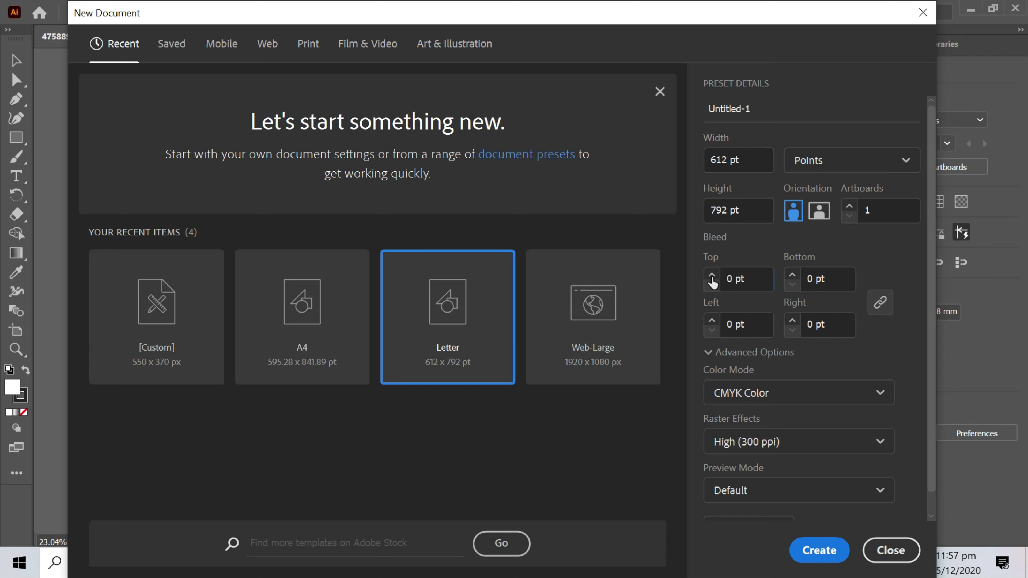
pyautogui.click(712, 277)
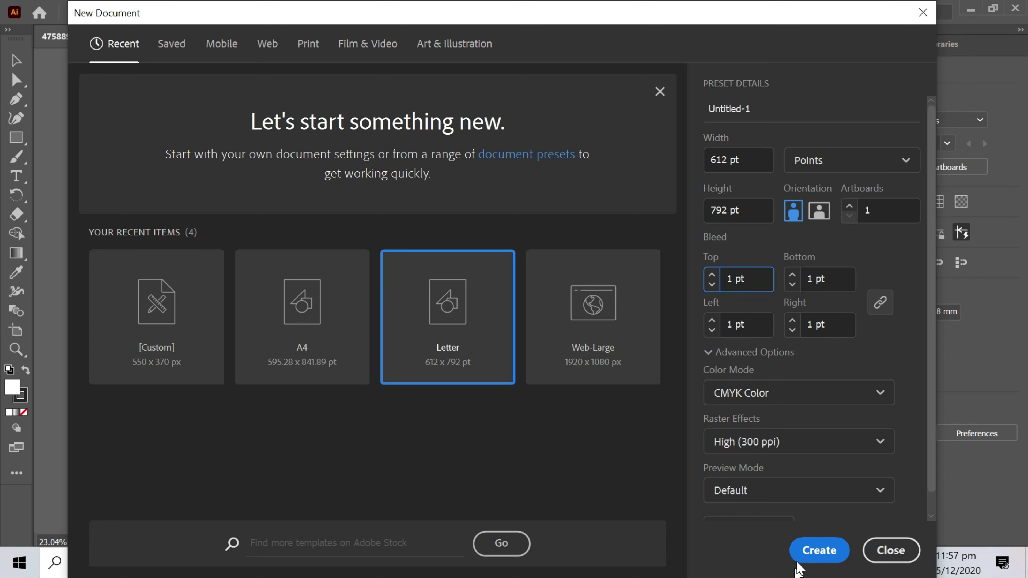
pyautogui.click(819, 551)
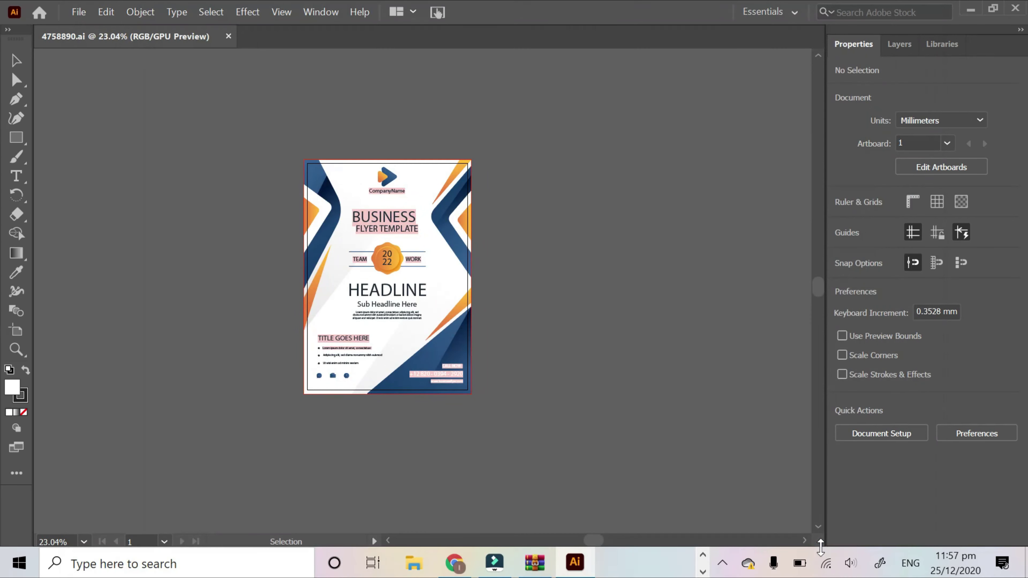
# Select and copy the whole flyer artwork group in the template document.
pyautogui.click(144, 35)
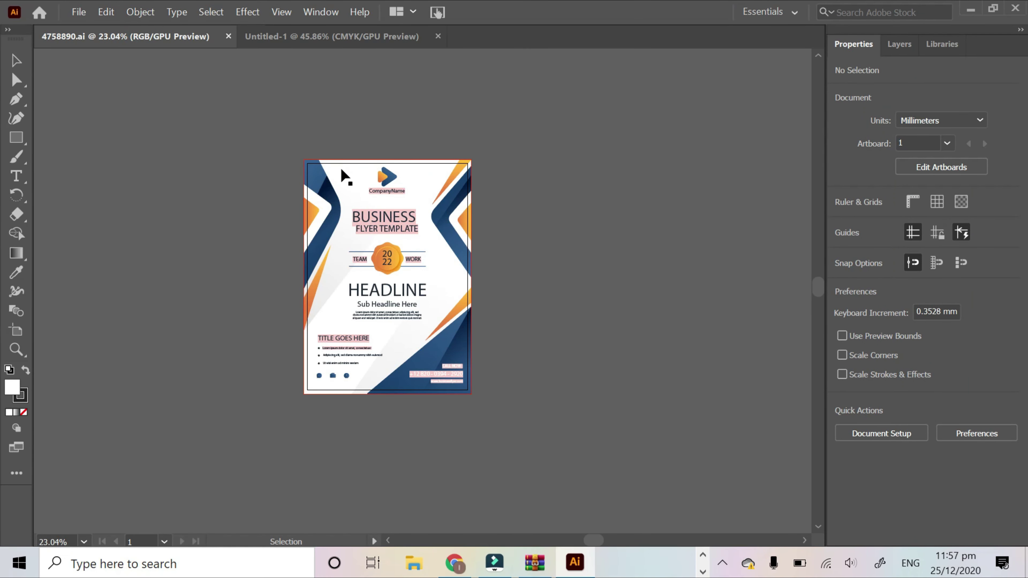
pyautogui.click(341, 175)
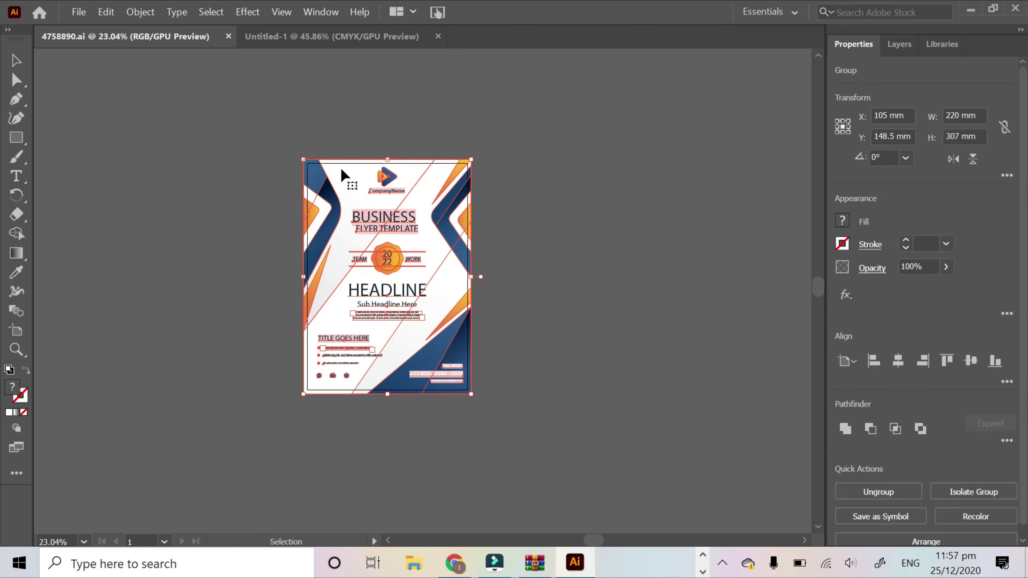
pyautogui.press('a')
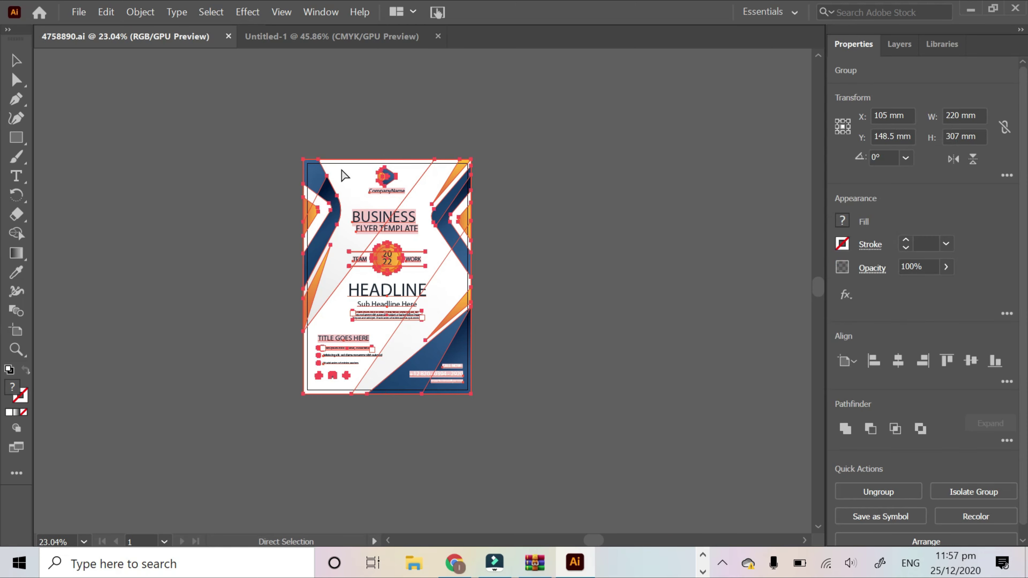
pyautogui.press('v')
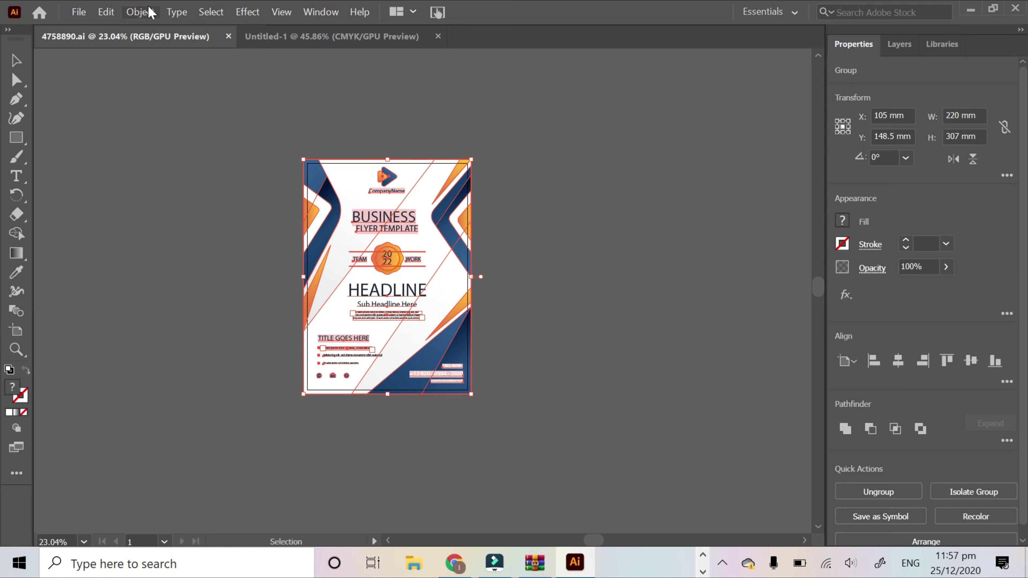
pyautogui.click(107, 17)
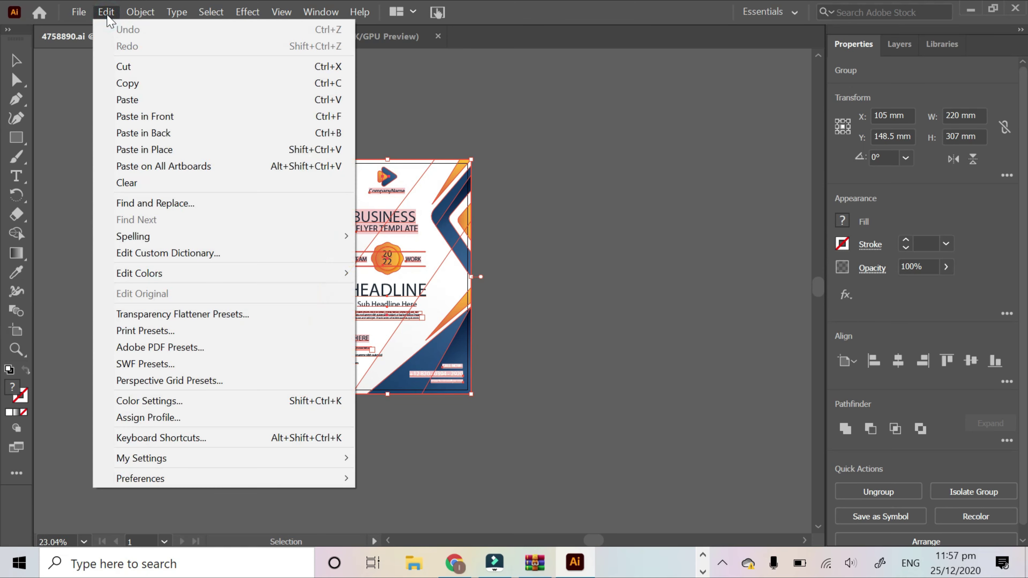
pyautogui.click(124, 83)
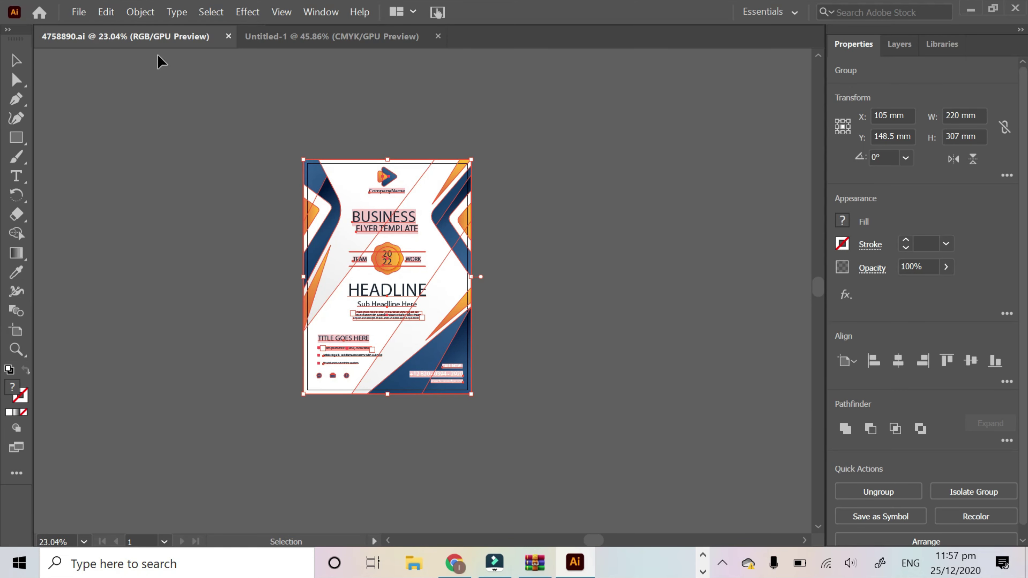
# Paste the flyer artwork in front onto the Untitled-1 artboard.
pyautogui.click(295, 38)
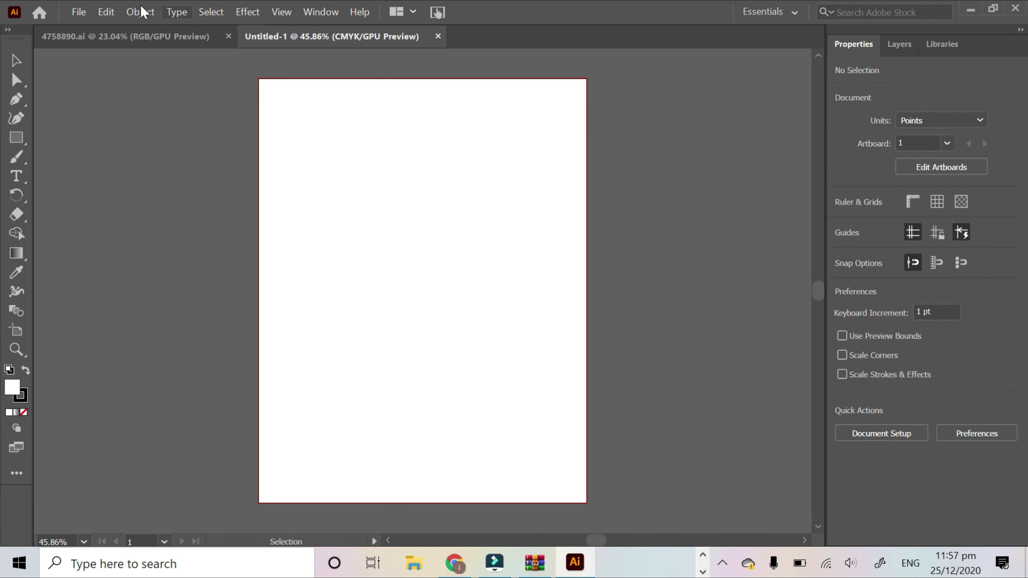
pyautogui.click(105, 12)
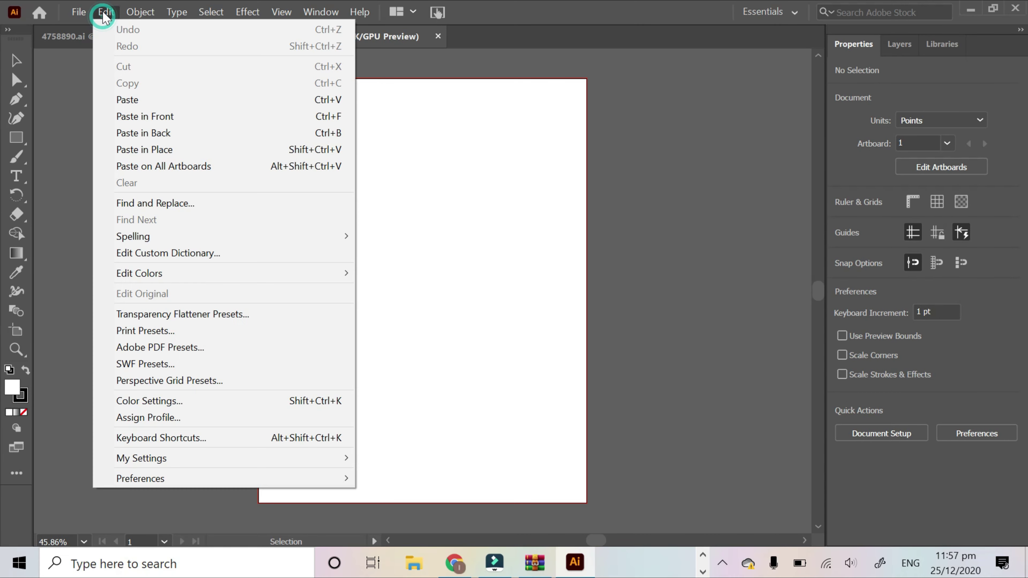
pyautogui.click(146, 116)
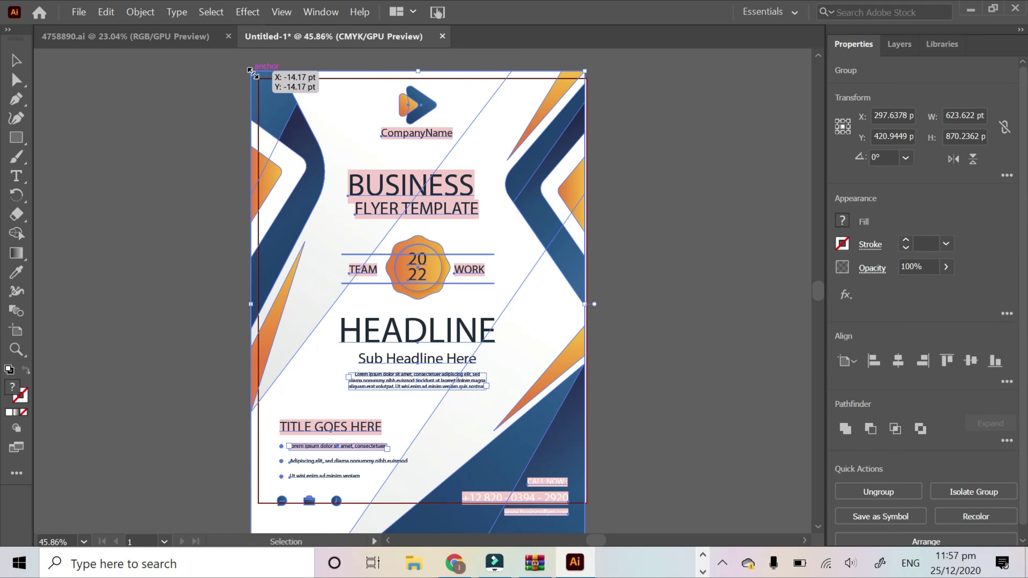
# Scale the pasted flyer group to about 610 × 793 pt to fill the Letter artboard.
pyautogui.moveTo(251, 71); pyautogui.dragTo(257, 79)
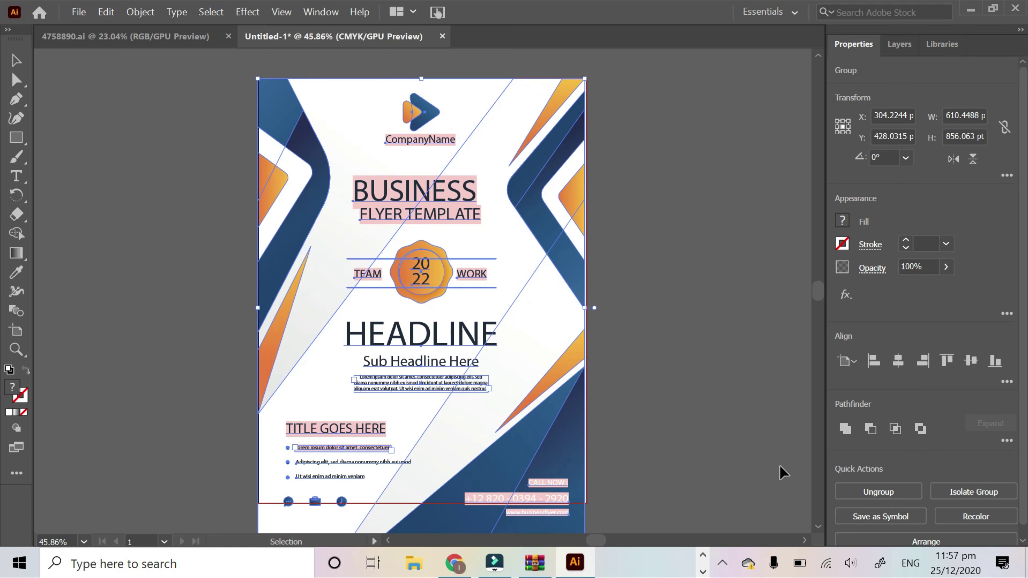
pyautogui.scroll(-3, 819, 534)
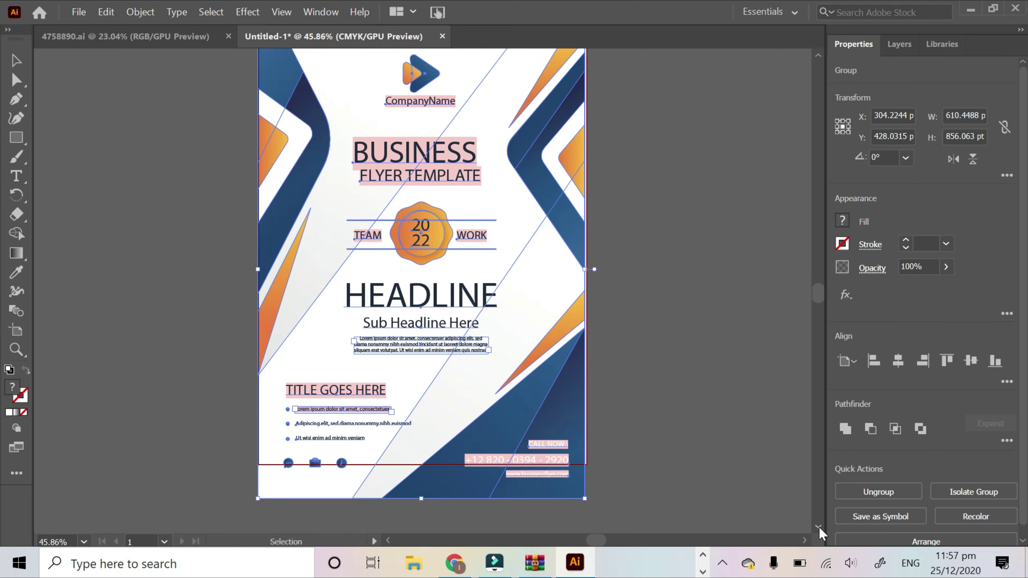
pyautogui.moveTo(420, 472); pyautogui.dragTo(413, 439)
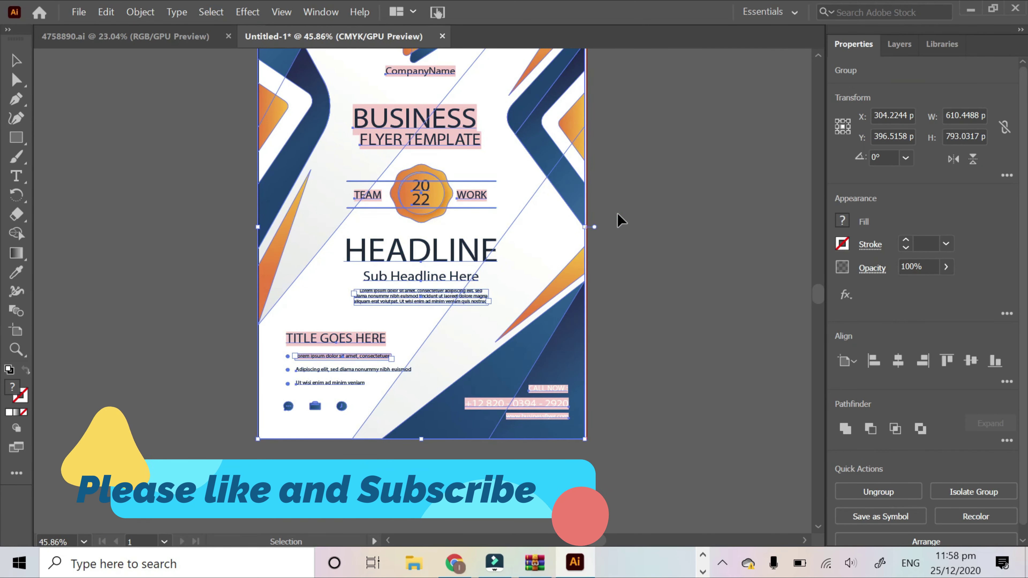
pyautogui.click(642, 218)
pyautogui.click(573, 236)
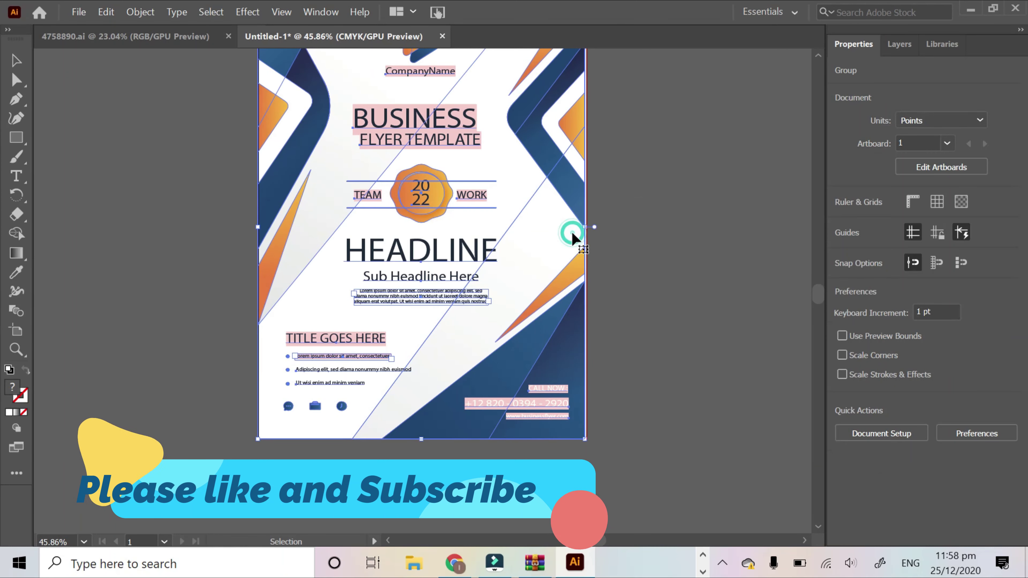
pyautogui.click(673, 174)
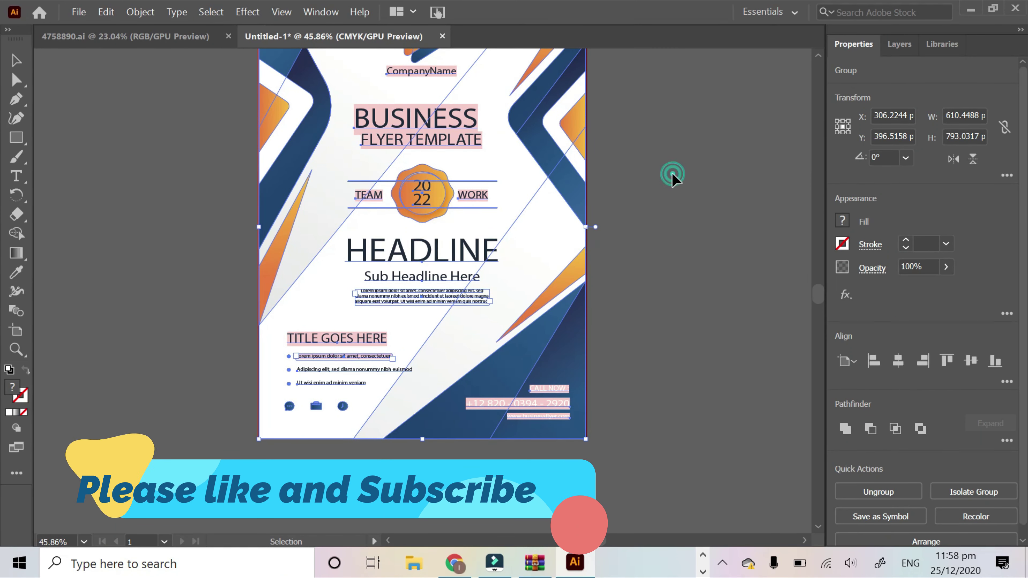
pyautogui.click(821, 52)
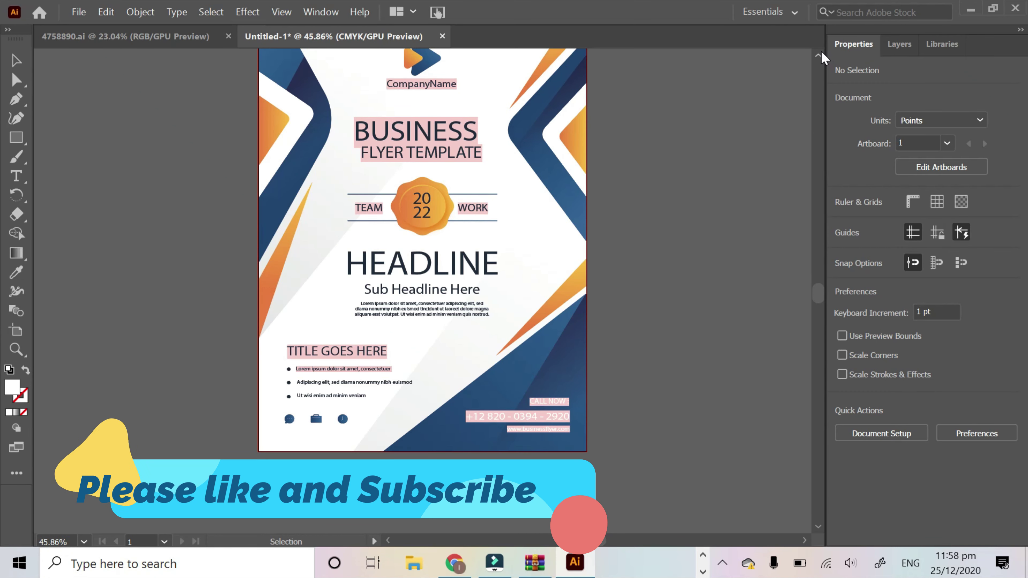
pyautogui.scroll(3, 818, 56)
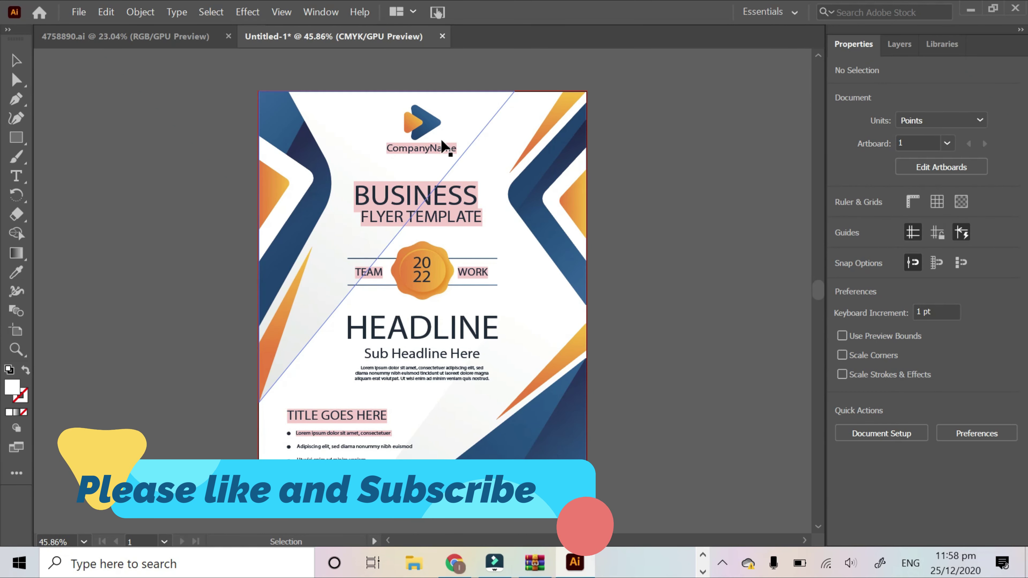
# Drill into the nested groups and delete the placeholder logo and CompanyName text.
pyautogui.click(416, 134)
pyautogui.doubleClick(417, 134)
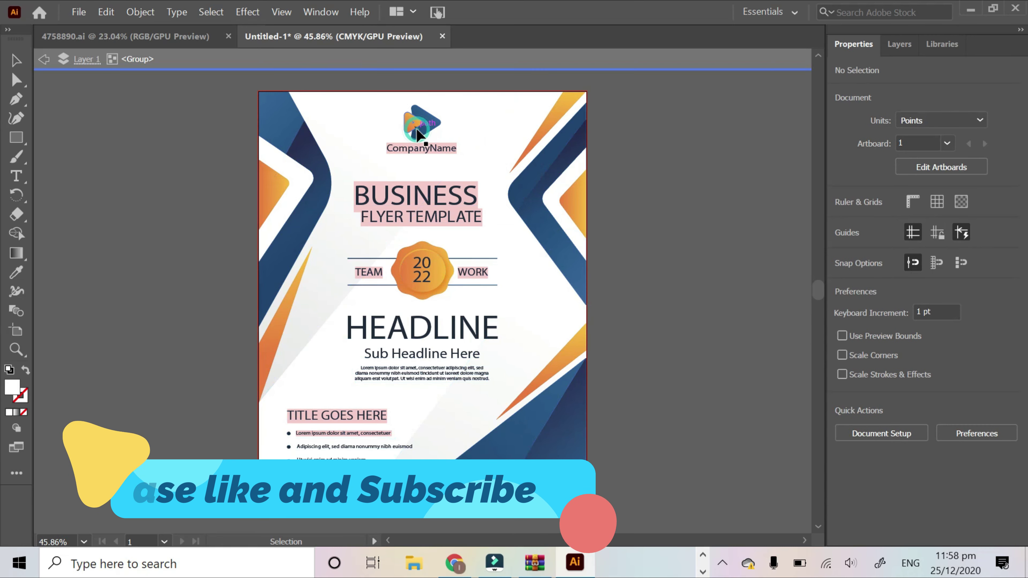
pyautogui.click(417, 134)
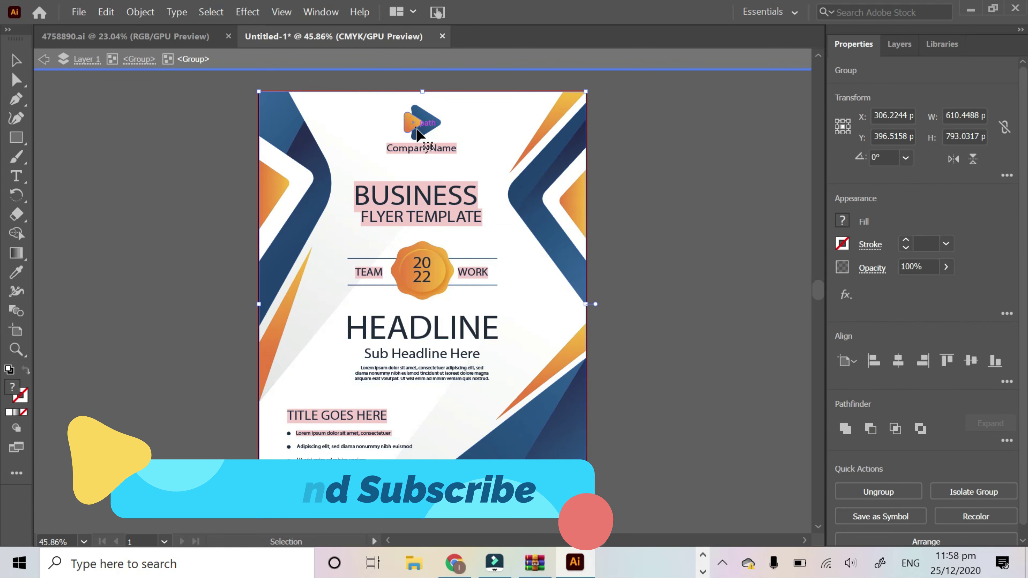
pyautogui.doubleClick(416, 134)
pyautogui.click(417, 134)
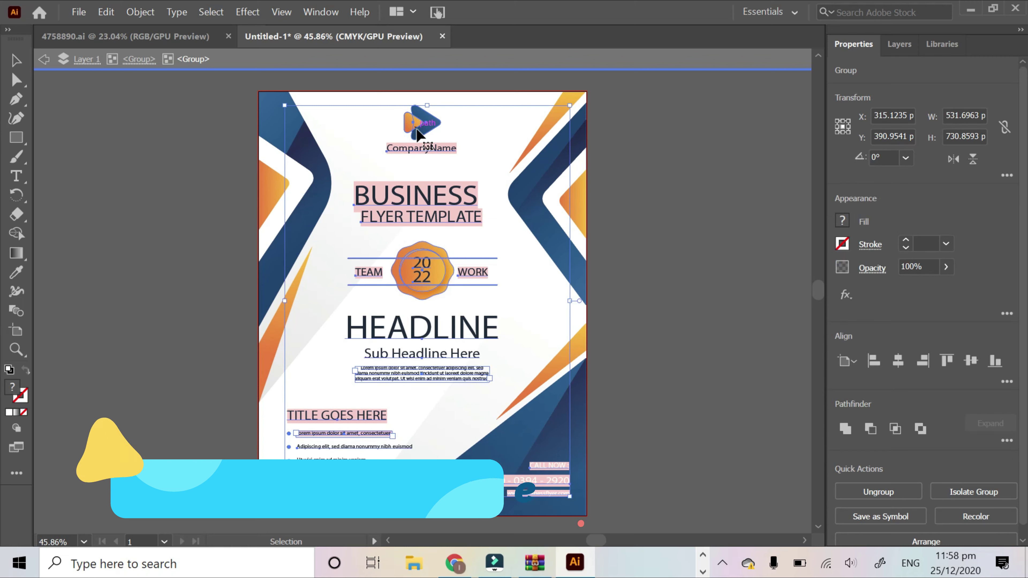
pyautogui.doubleClick(416, 132)
pyautogui.click(417, 131)
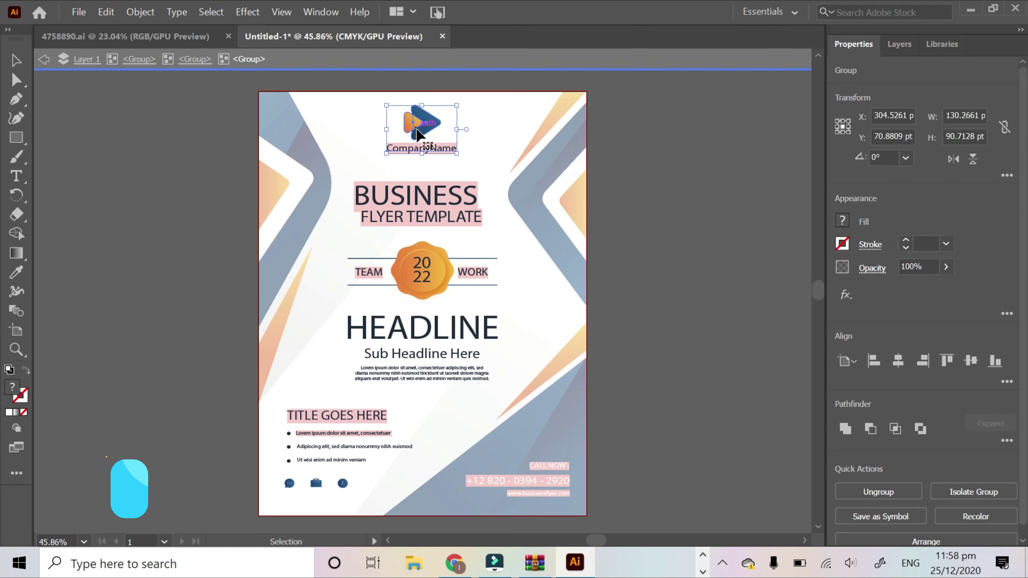
pyautogui.press('Delete')
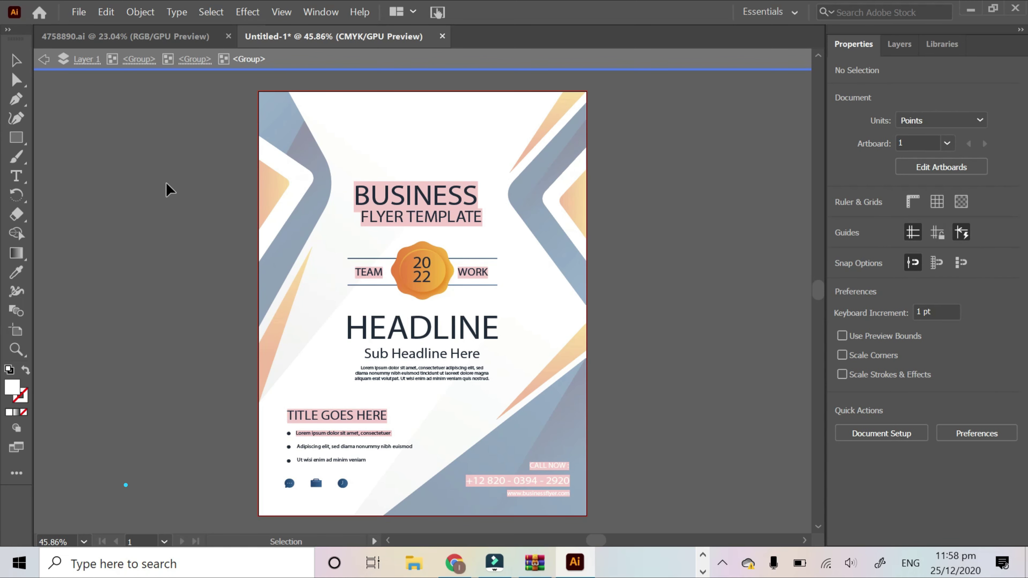
# Place the signature logo design image into the flyer document.
pyautogui.click(77, 13)
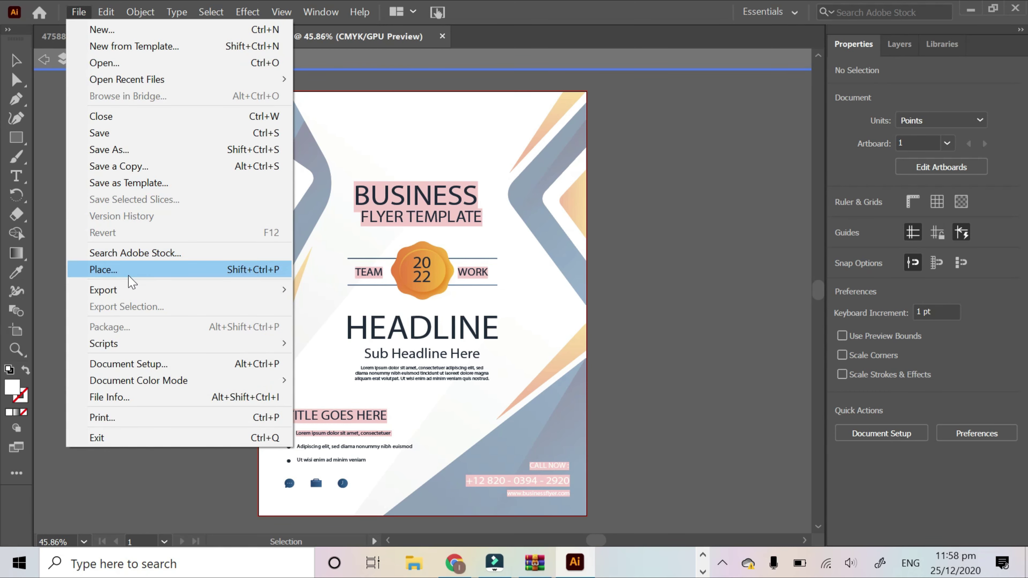
pyautogui.click(103, 270)
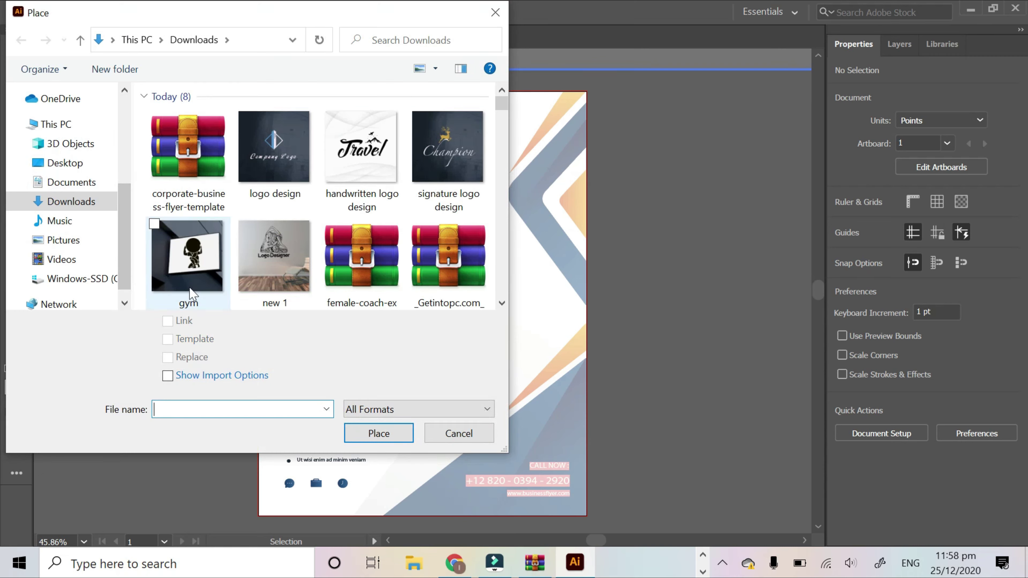
pyautogui.click(444, 153)
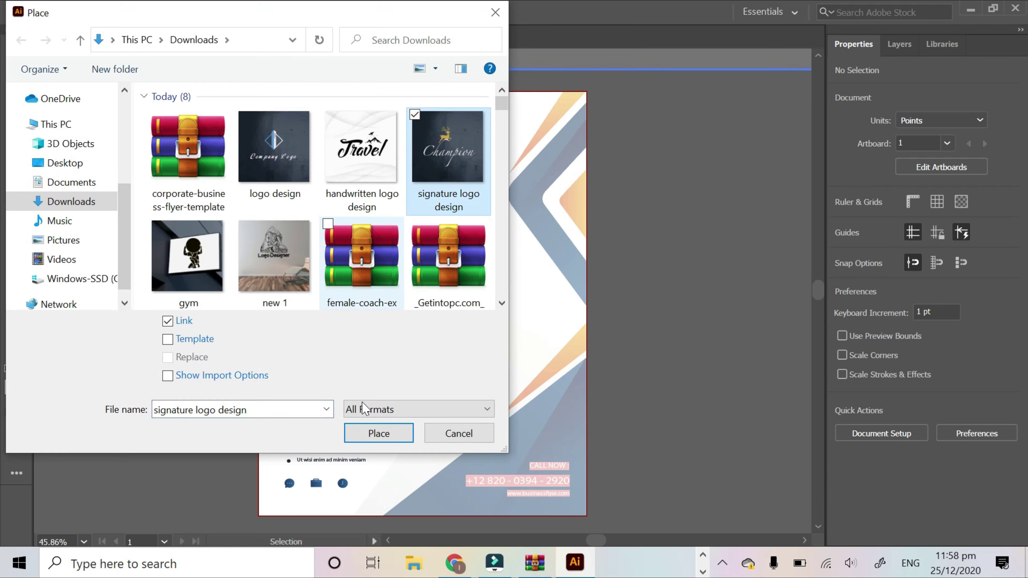
pyautogui.click(376, 432)
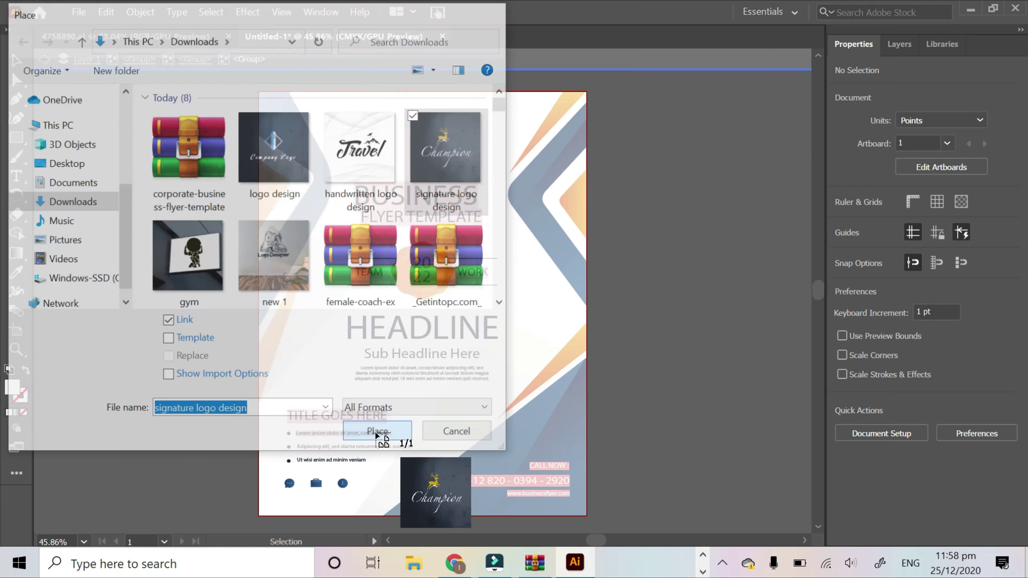
pyautogui.click(361, 79)
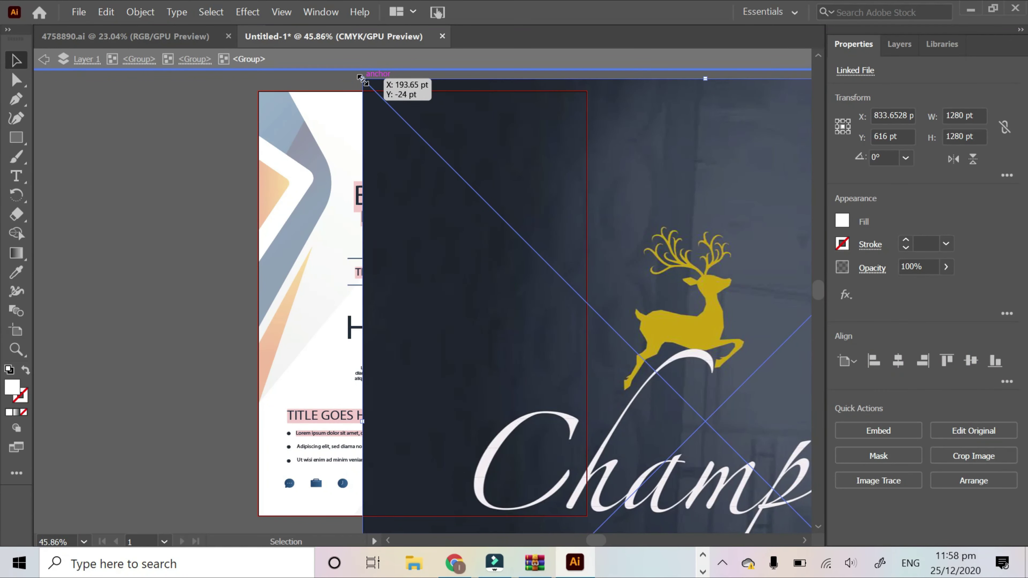
pyautogui.moveTo(362, 78); pyautogui.dragTo(706, 322)
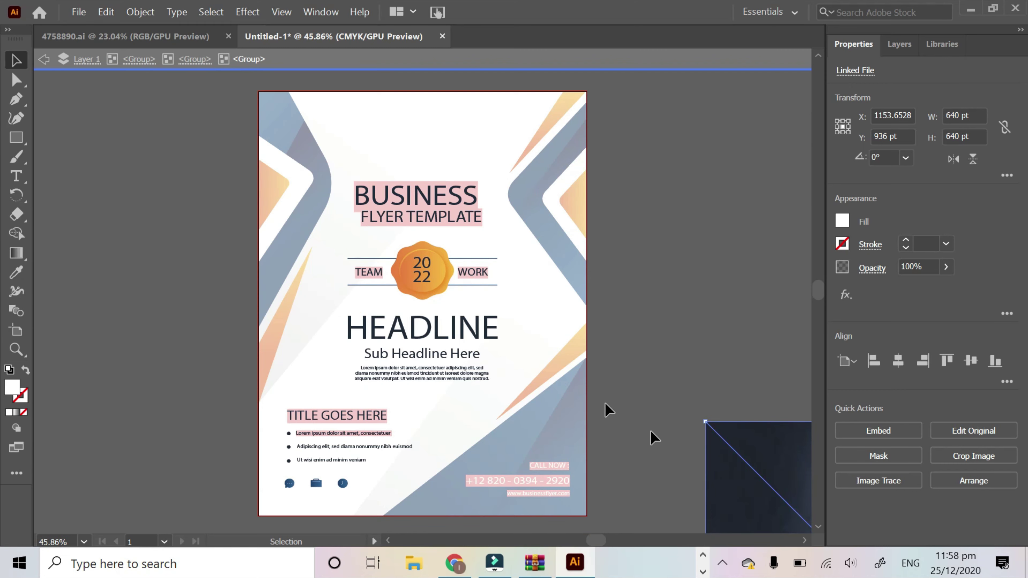
# Shrink the Champion logo to about 115 pt square and centre it horizontally at the top.
pyautogui.moveTo(753, 481); pyautogui.dragTo(337, 162)
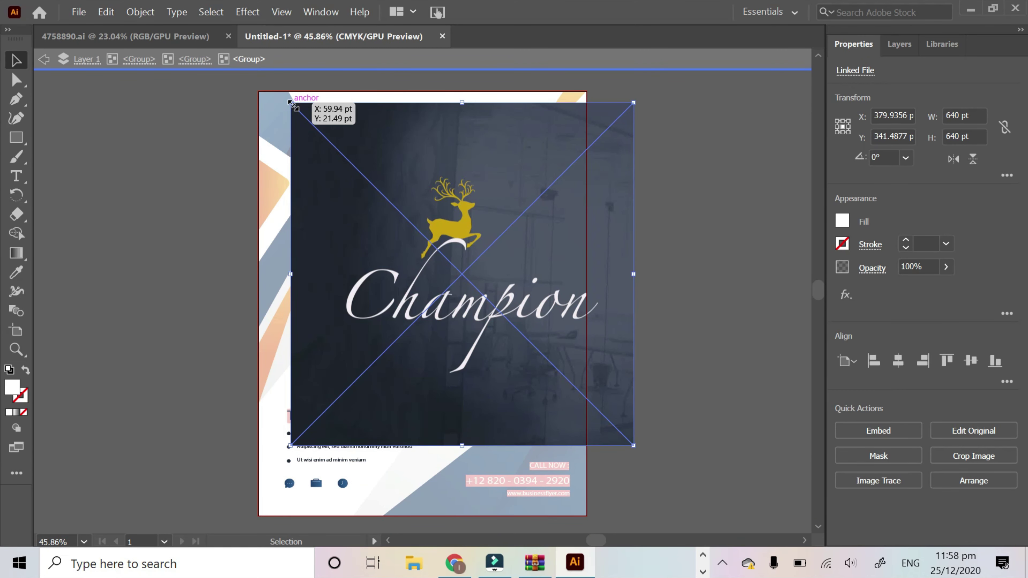
pyautogui.moveTo(291, 103)
pyautogui.mouseDown()
pyautogui.moveTo(611, 319)
pyautogui.moveTo(591, 403)
pyautogui.moveTo(467, 250)
pyautogui.moveTo(425, 140)
pyautogui.moveTo(460, 173)
pyautogui.mouseUp()
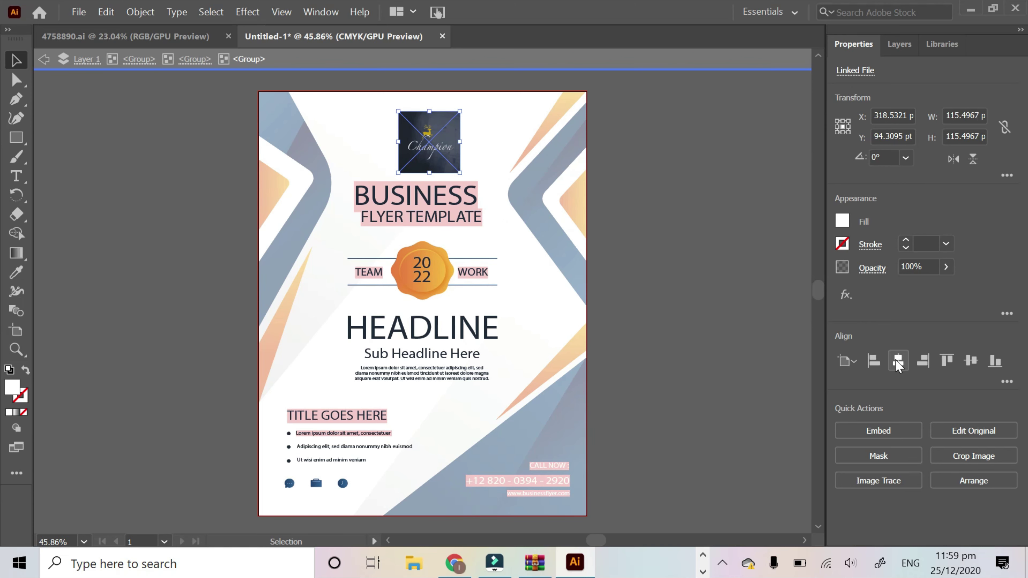
pyautogui.click(898, 361)
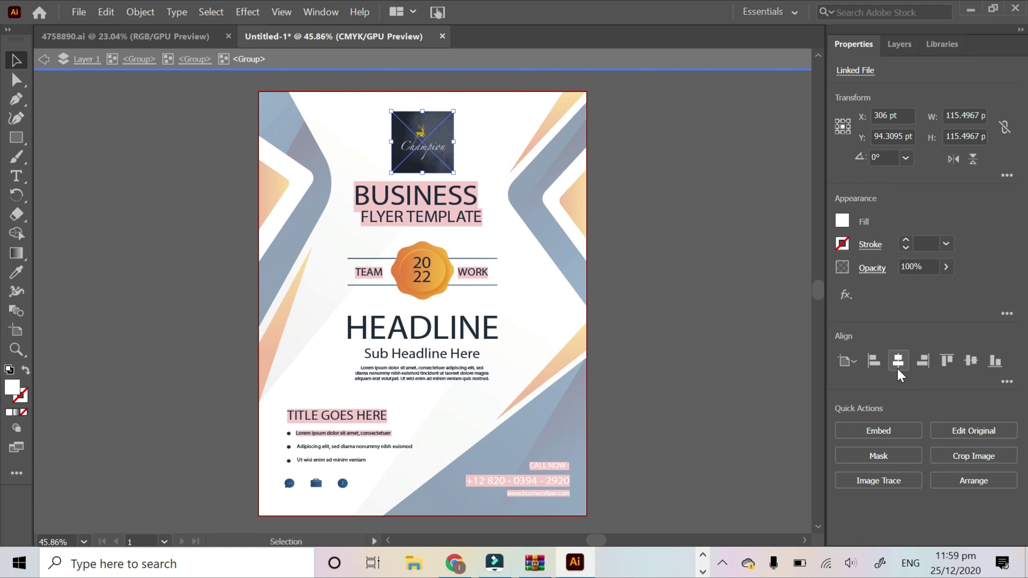
pyautogui.click(694, 222)
pyautogui.click(408, 169)
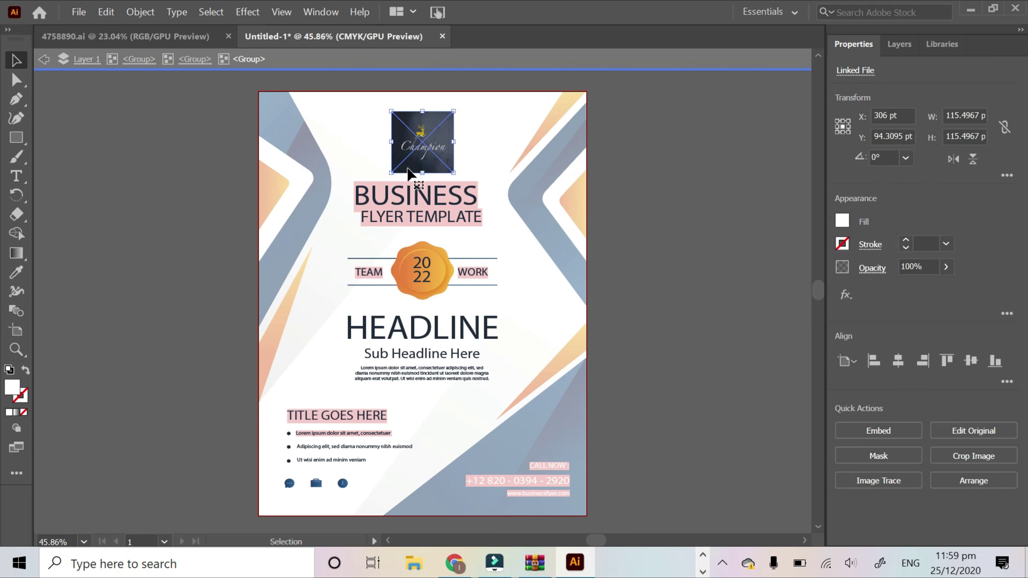
pyautogui.press('Up')
pyautogui.press('Up')
pyautogui.press('Up')
pyautogui.press('Up')
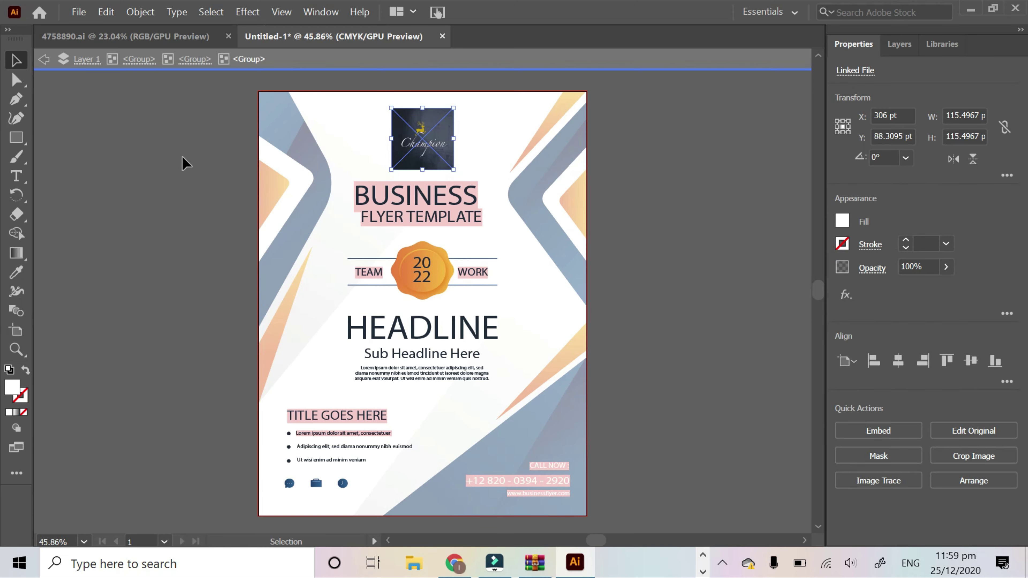
# Delete the BUSINESS title and FLYER TEMPLATE subtitle text from the flyer.
pyautogui.click(183, 161)
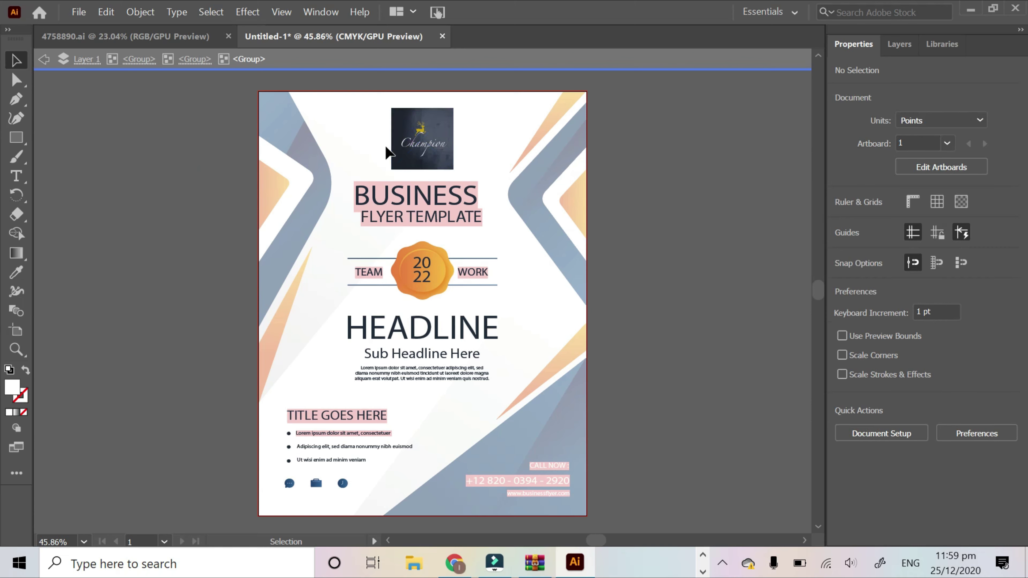
pyautogui.doubleClick(376, 203)
pyautogui.click(375, 202)
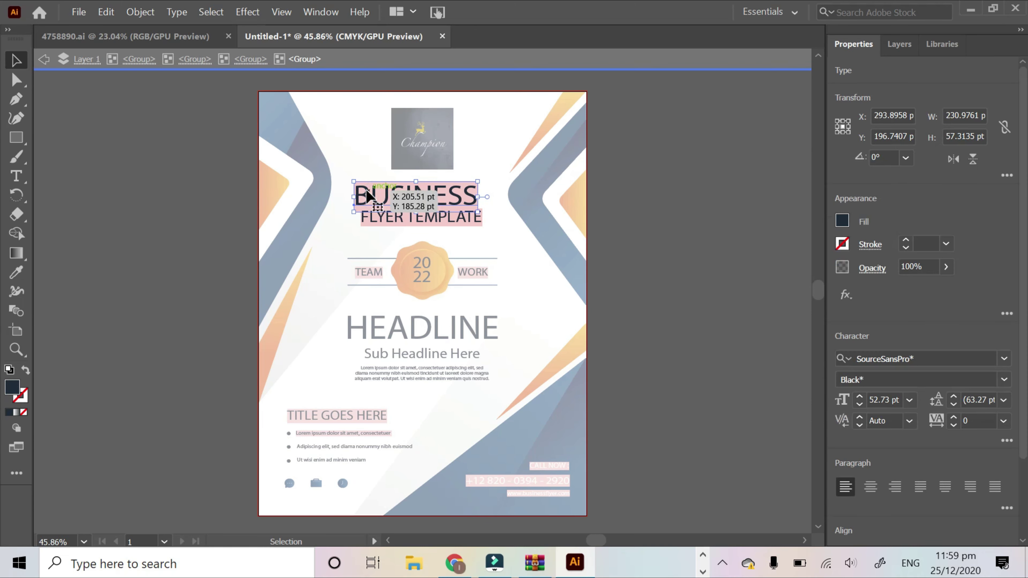
pyautogui.press('Delete')
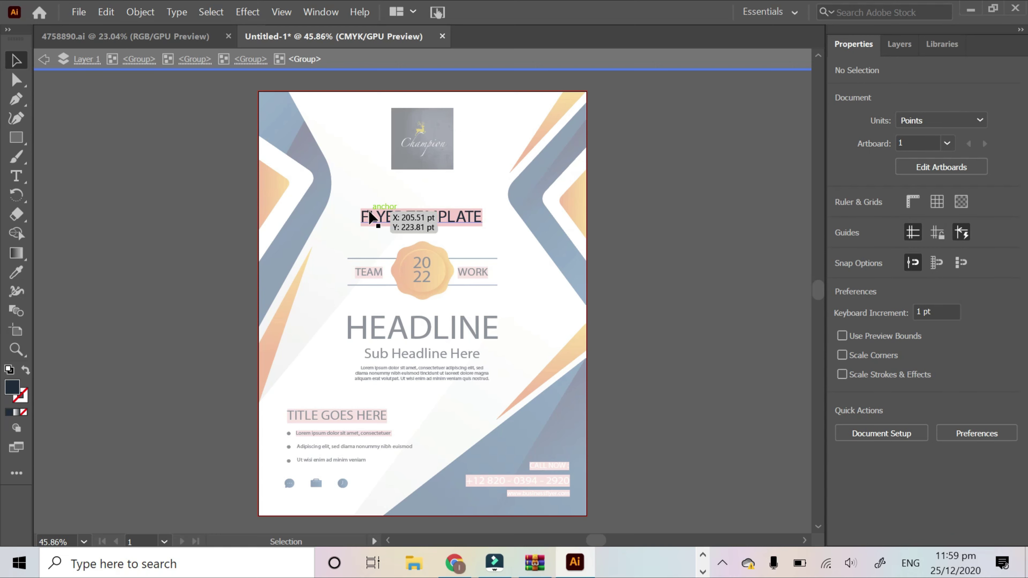
pyautogui.click(369, 217)
pyautogui.press('Delete')
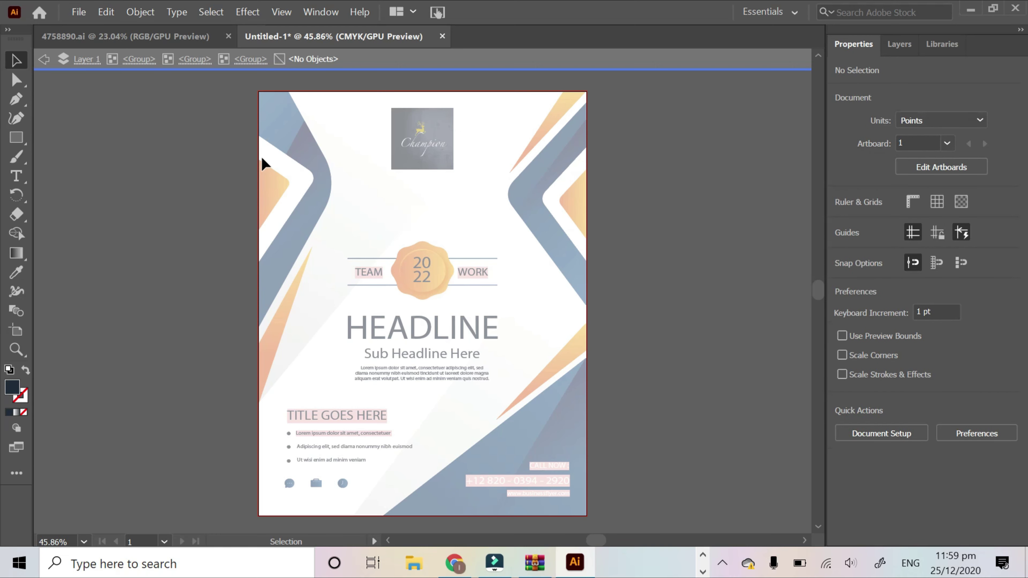
# Add a 'Champion' text heading where the title was and enlarge it to 38 pt.
pyautogui.click(16, 176)
pyautogui.moveTo(362, 187); pyautogui.dragTo(484, 217)
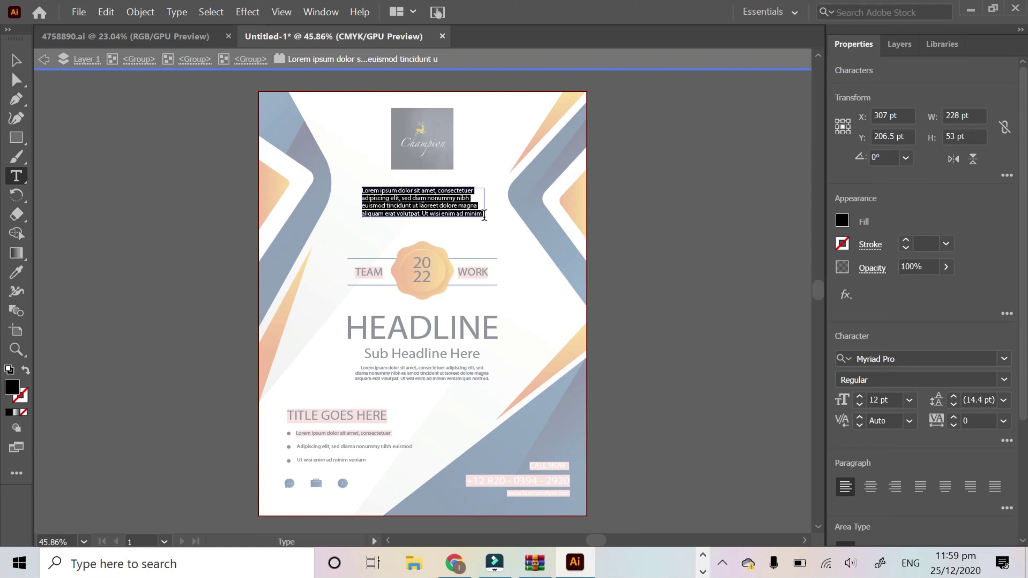
pyautogui.write('Champion')
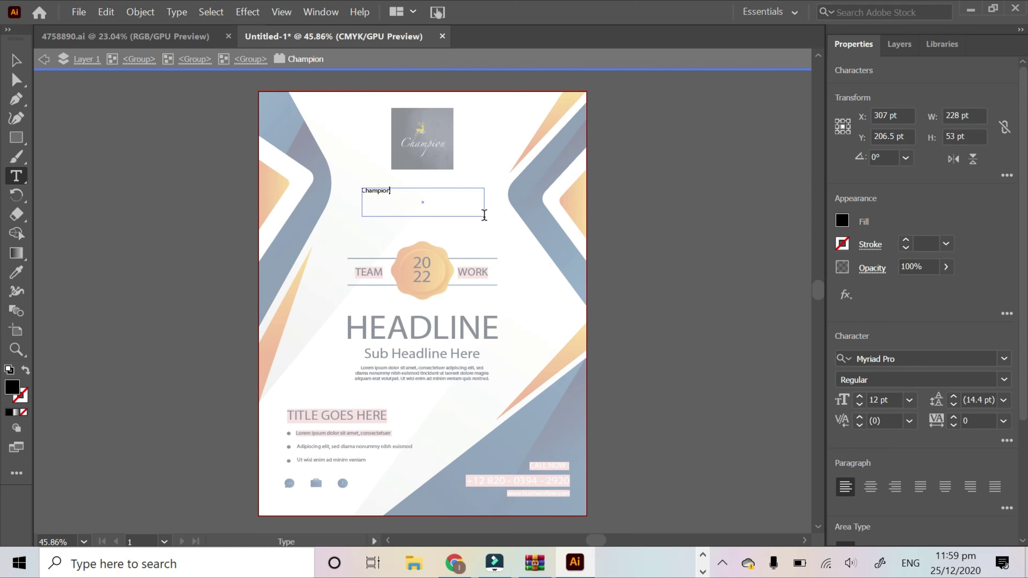
pyautogui.click(16, 60)
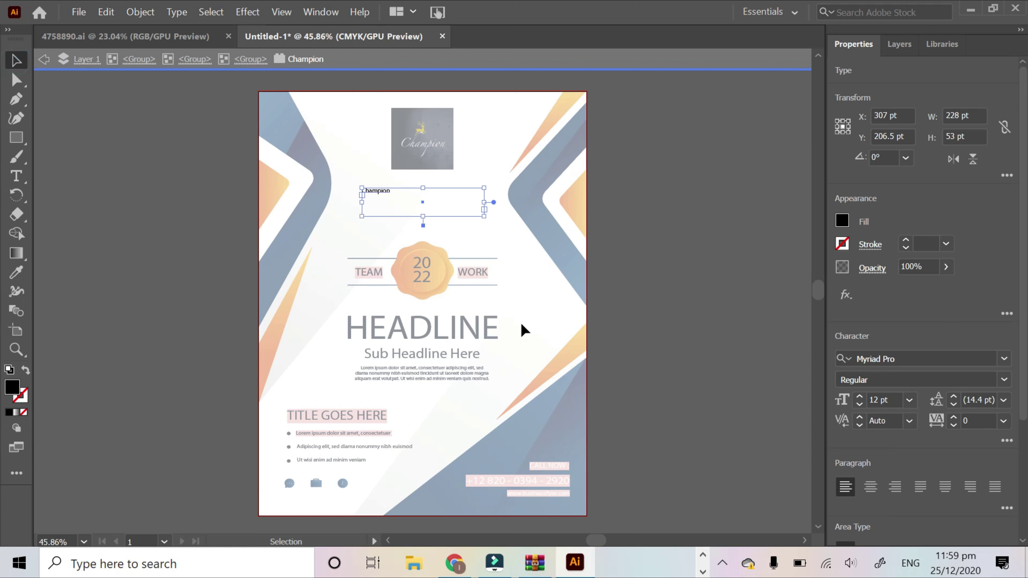
pyautogui.click(863, 396)
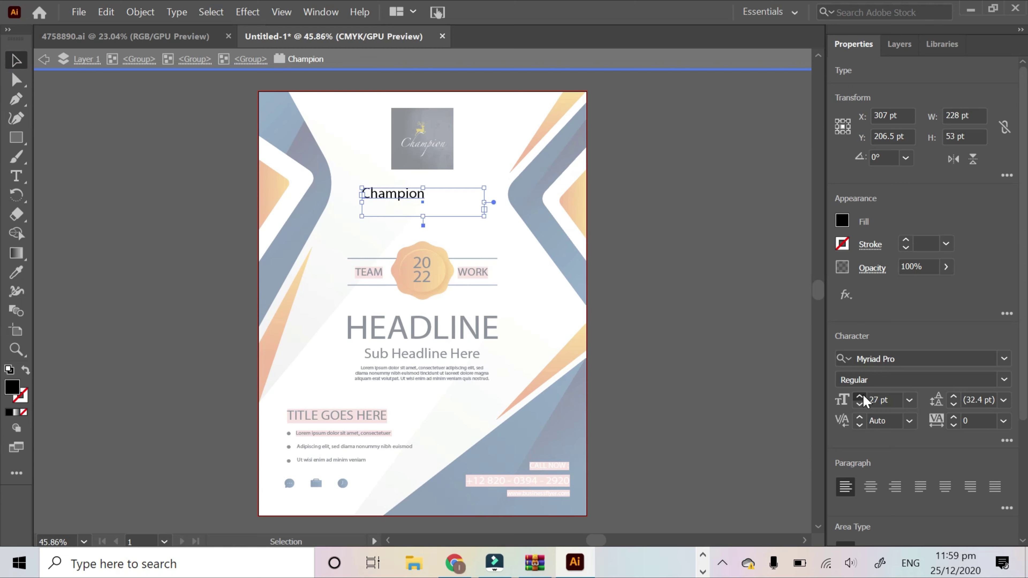
pyautogui.click(863, 397)
pyautogui.click(863, 396)
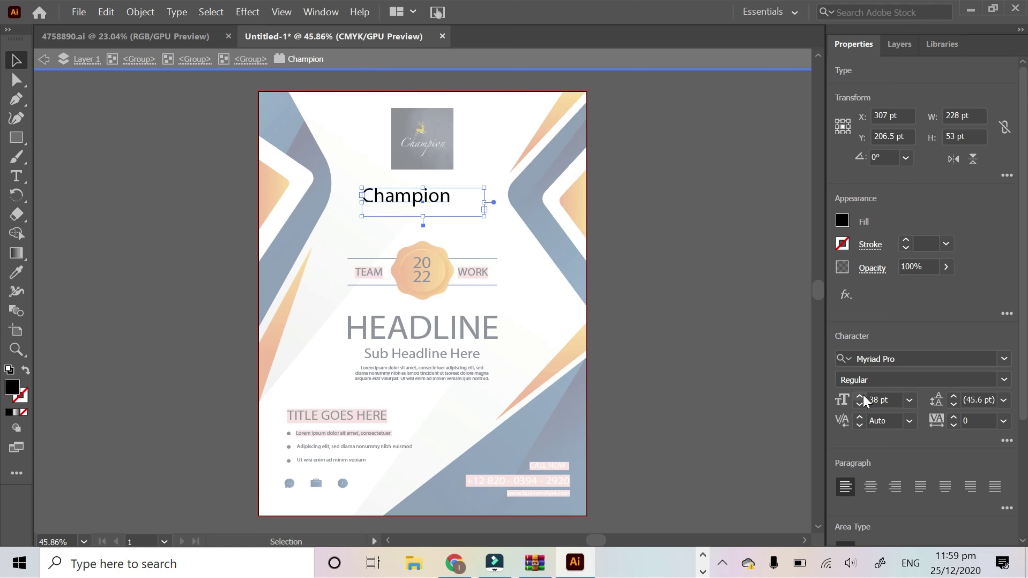
pyautogui.click(863, 397)
pyautogui.click(1004, 358)
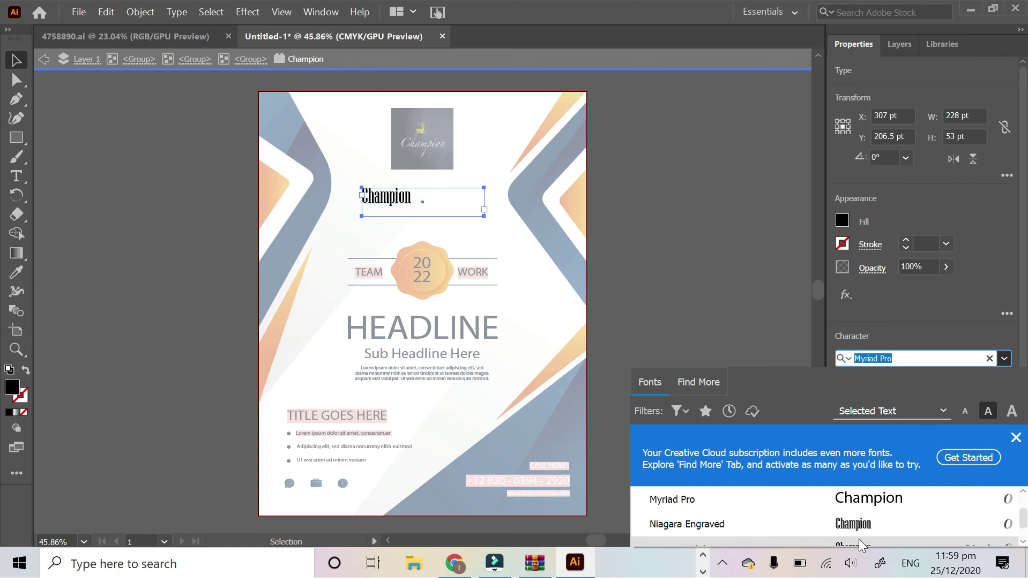
# Apply Old English Text MT at 40 pt and center alignment to the Champion heading, then exit isolation.
pyautogui.scroll(-2, 861, 545)
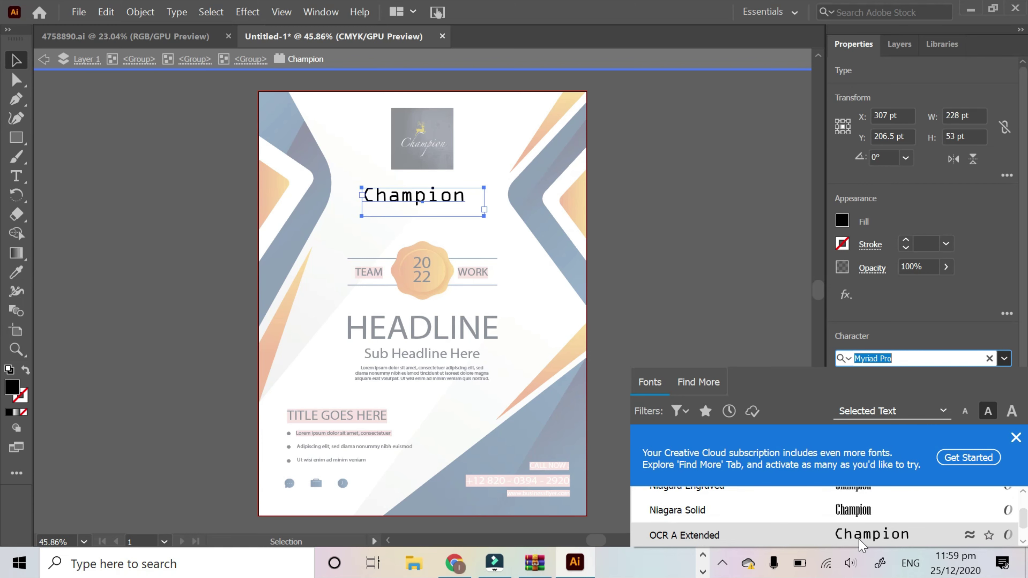
pyautogui.scroll(-1, 861, 544)
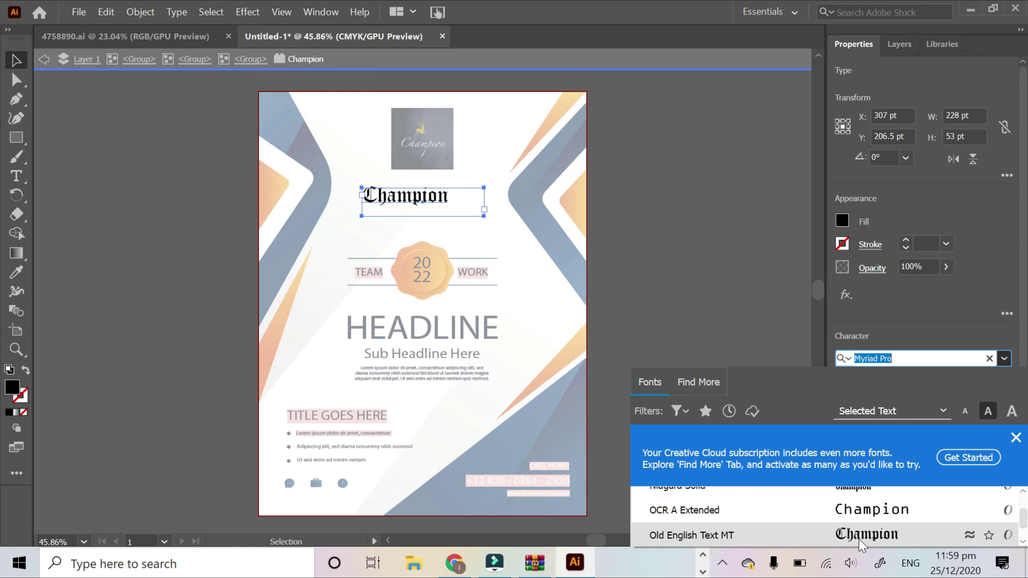
pyautogui.click(861, 539)
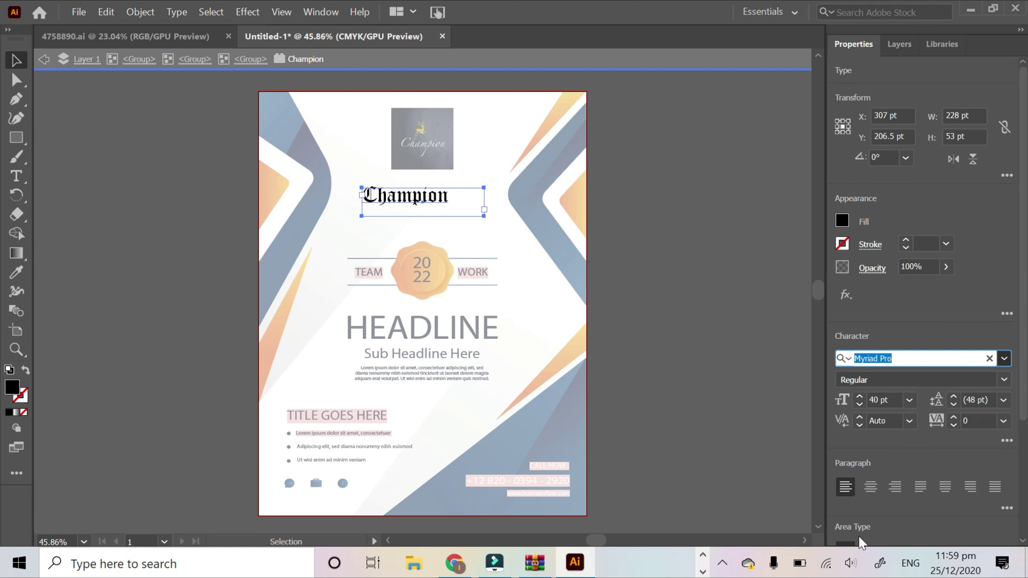
pyautogui.click(870, 487)
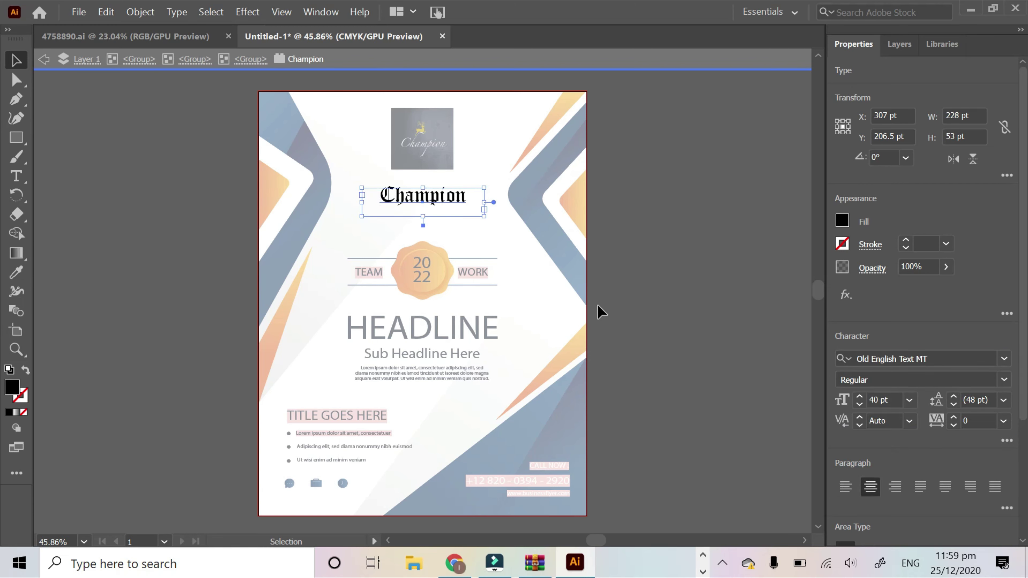
pyautogui.click(216, 195)
pyautogui.doubleClick(216, 195)
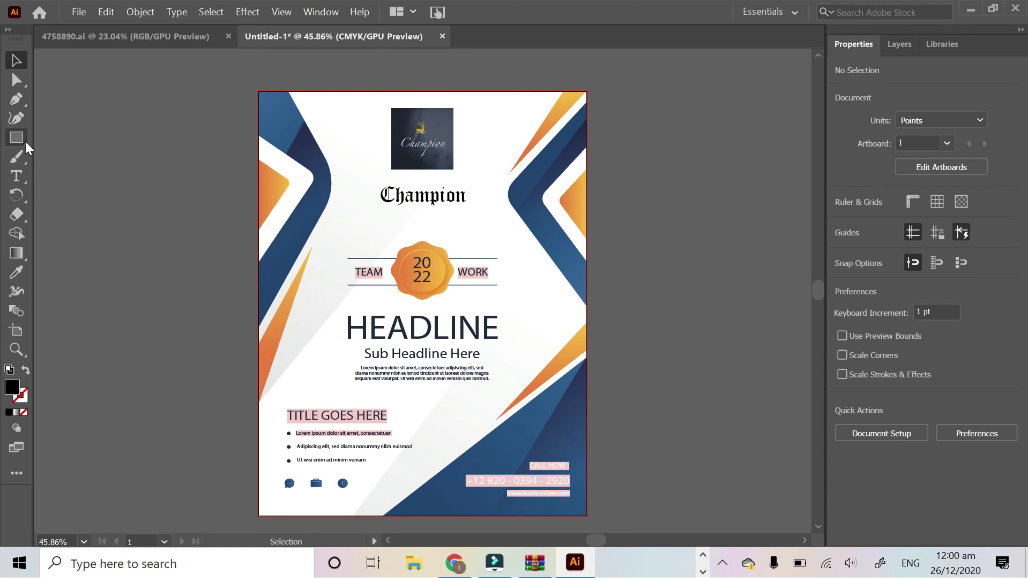
# Drill down through the nested flyer groups until the badge's 2022 text is editable.
pyautogui.click(7, 30)
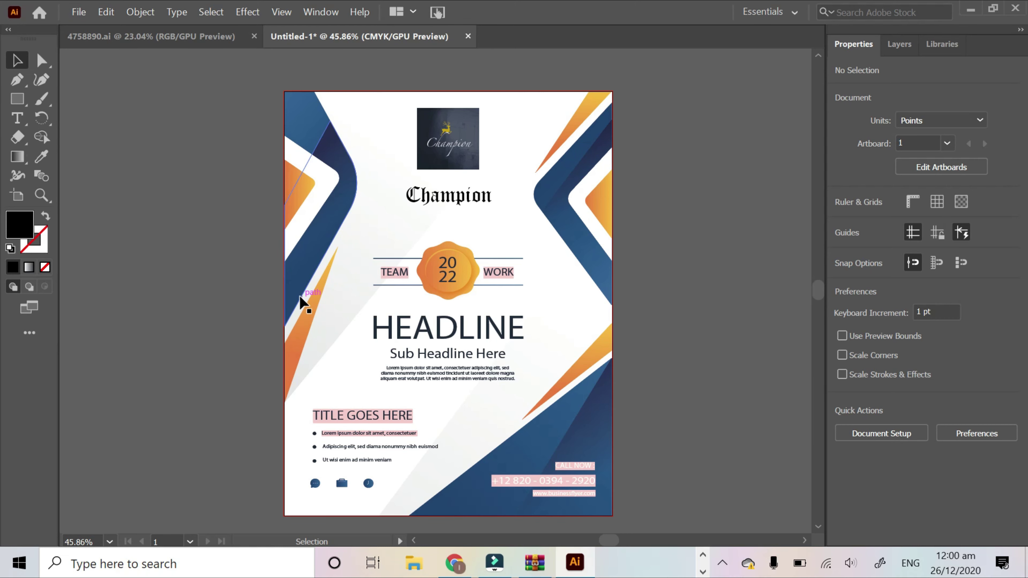
pyautogui.doubleClick(450, 267)
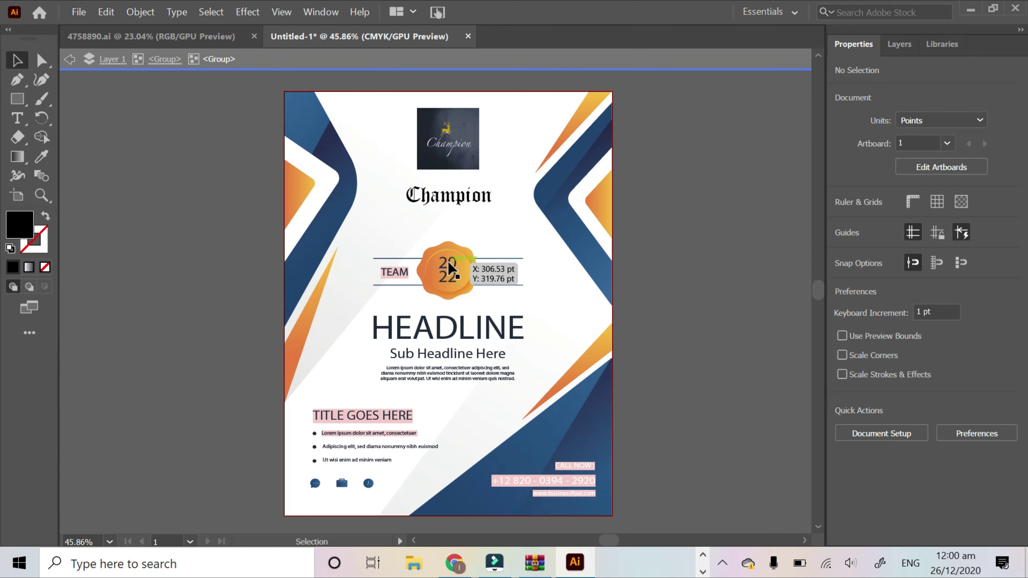
pyautogui.doubleClick(450, 267)
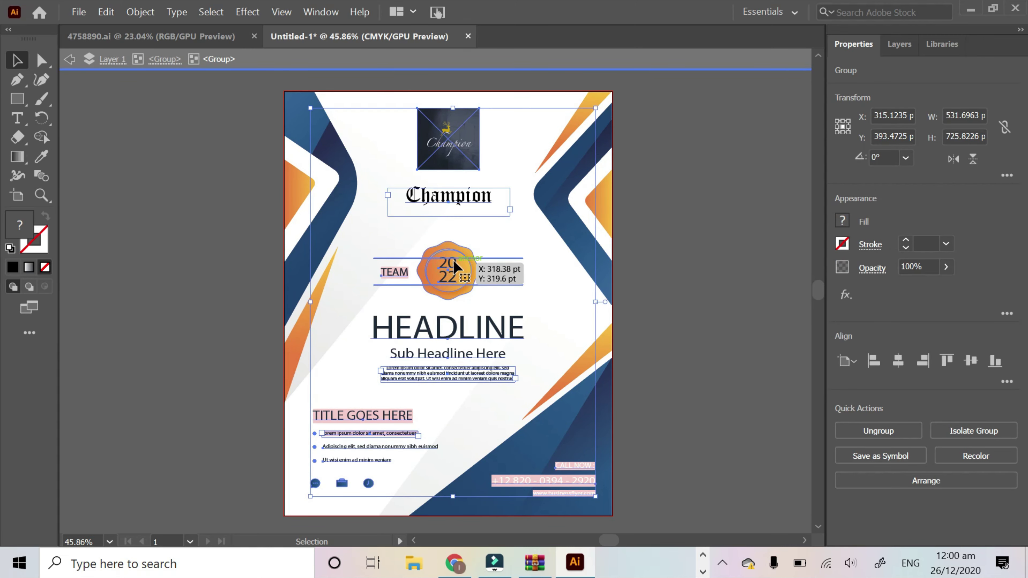
pyautogui.doubleClick(449, 261)
pyautogui.doubleClick(449, 264)
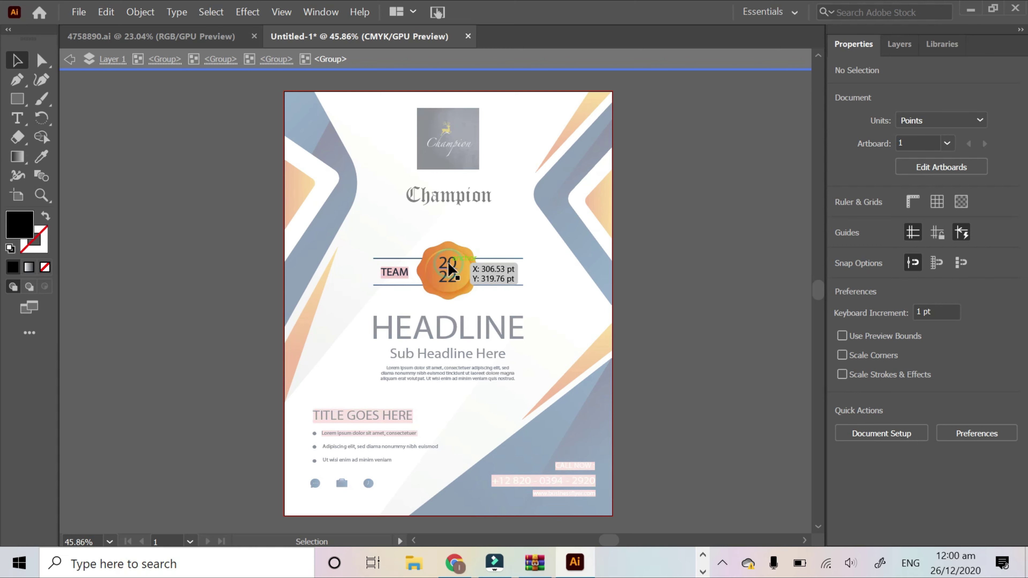
pyautogui.doubleClick(447, 263)
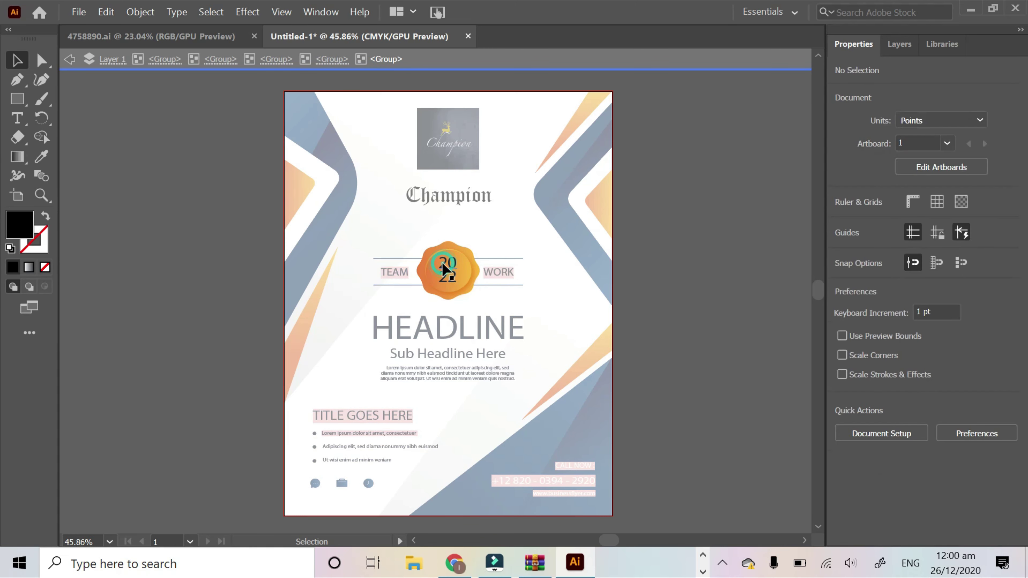
pyautogui.click(446, 266)
pyautogui.moveTo(444, 266); pyautogui.dragTo(449, 268)
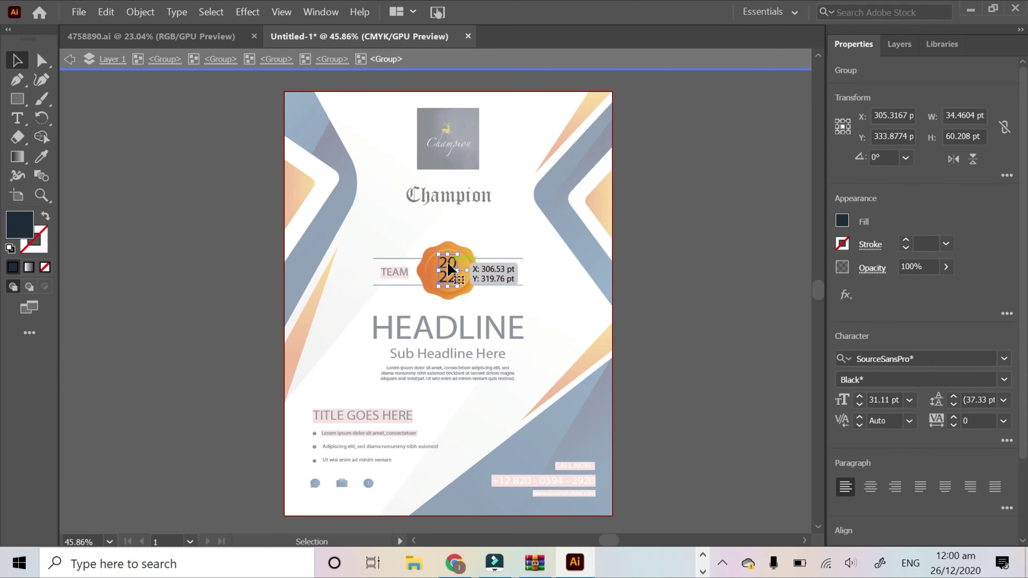
pyautogui.doubleClick(447, 262)
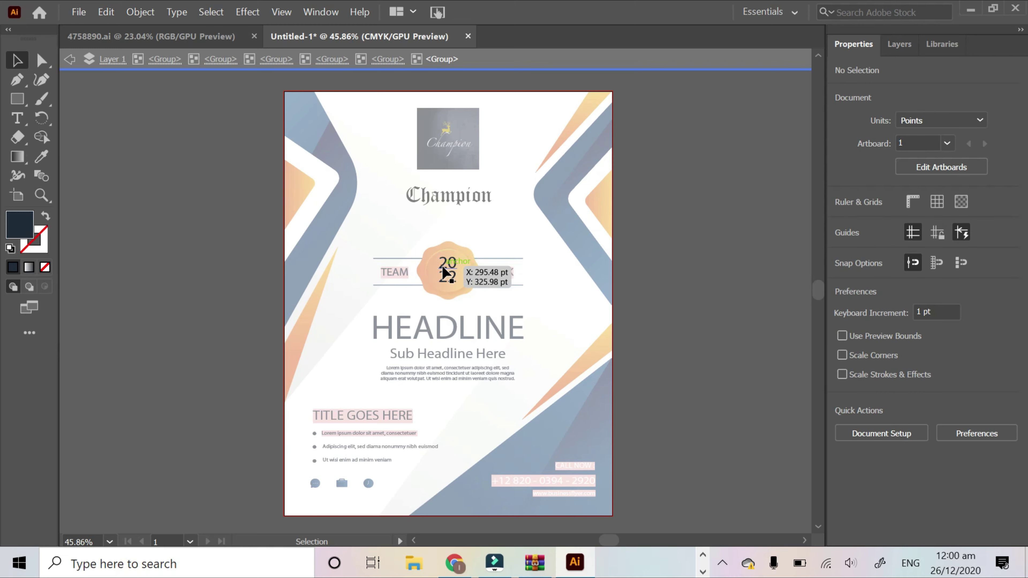
pyautogui.doubleClick(444, 271)
# Change the badge numbers from 20 and 22 to 10 and 12, then exit to the full artwork.
pyautogui.doubleClick(443, 263)
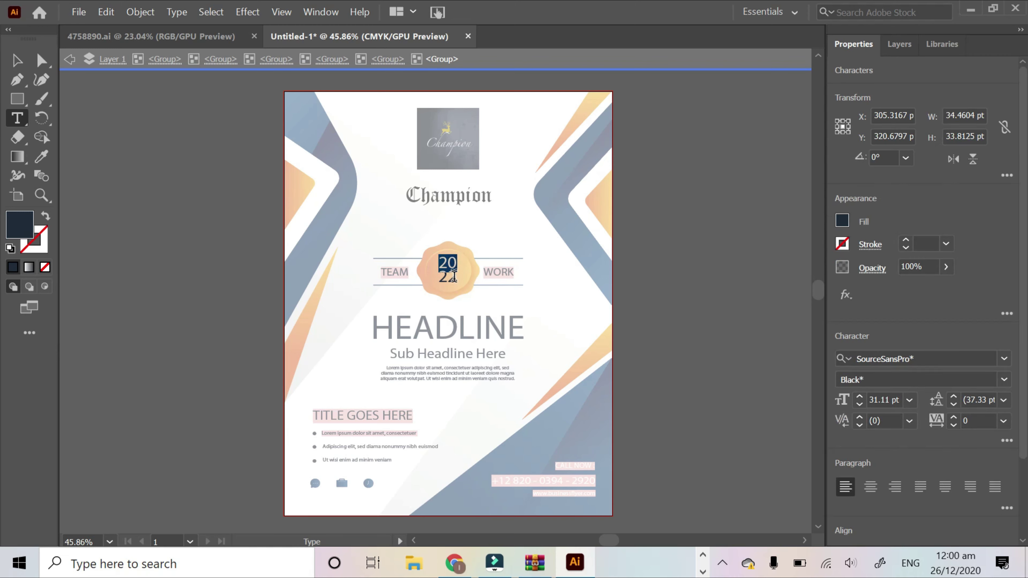
pyautogui.press('BackSpace')
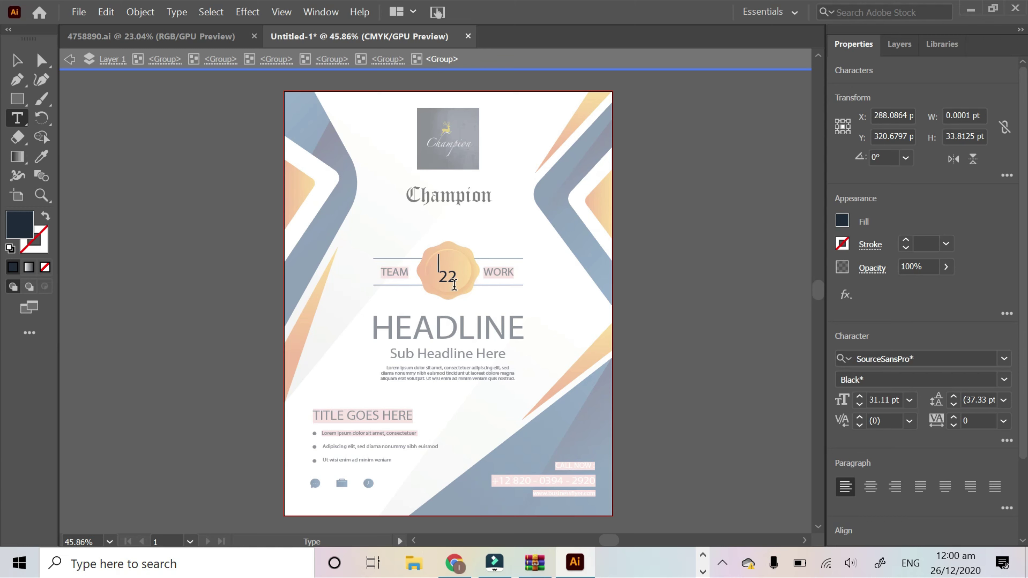
pyautogui.write('10')
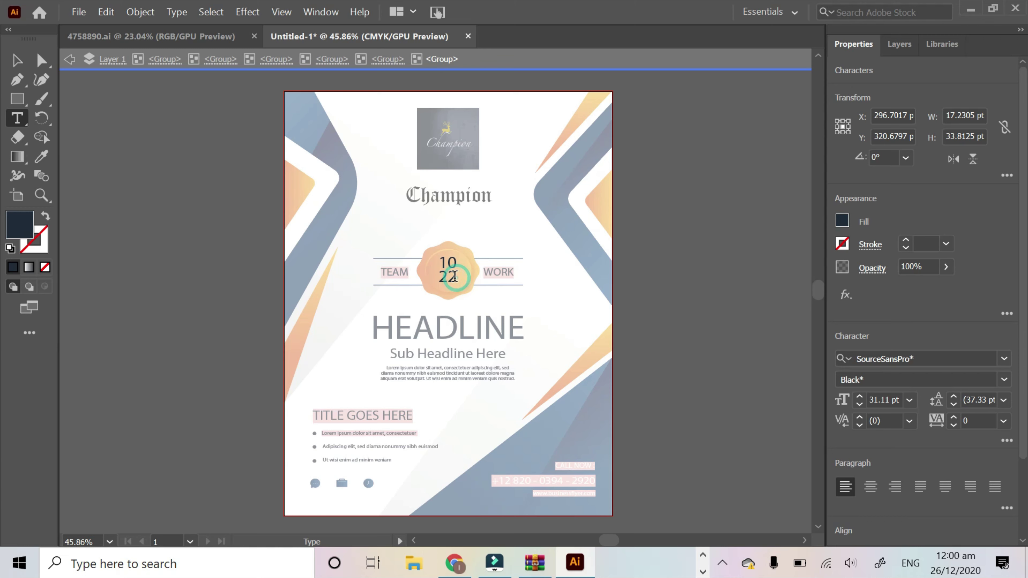
pyautogui.click(452, 276)
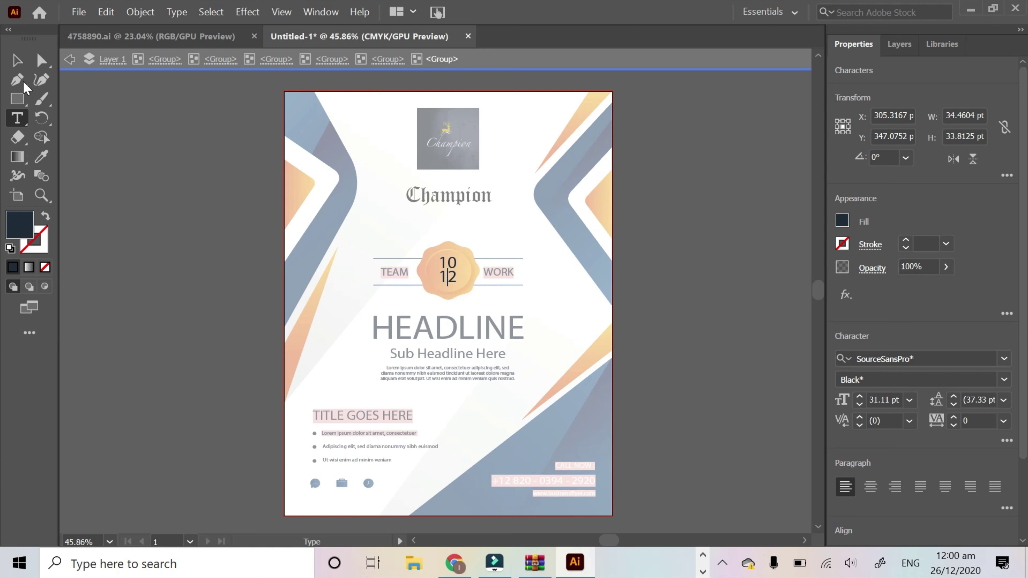
pyautogui.click(17, 60)
pyautogui.click(135, 223)
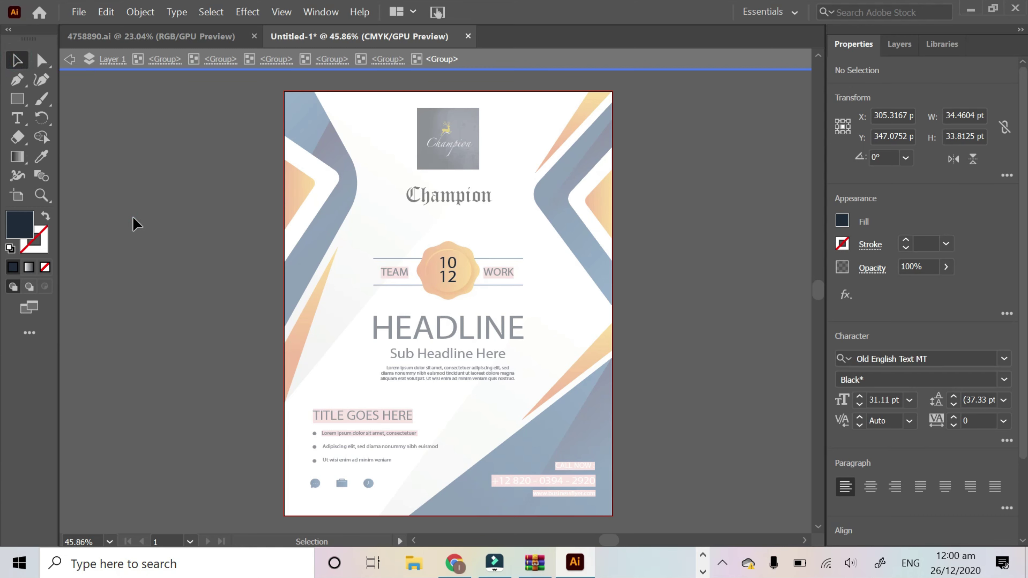
pyautogui.doubleClick(135, 223)
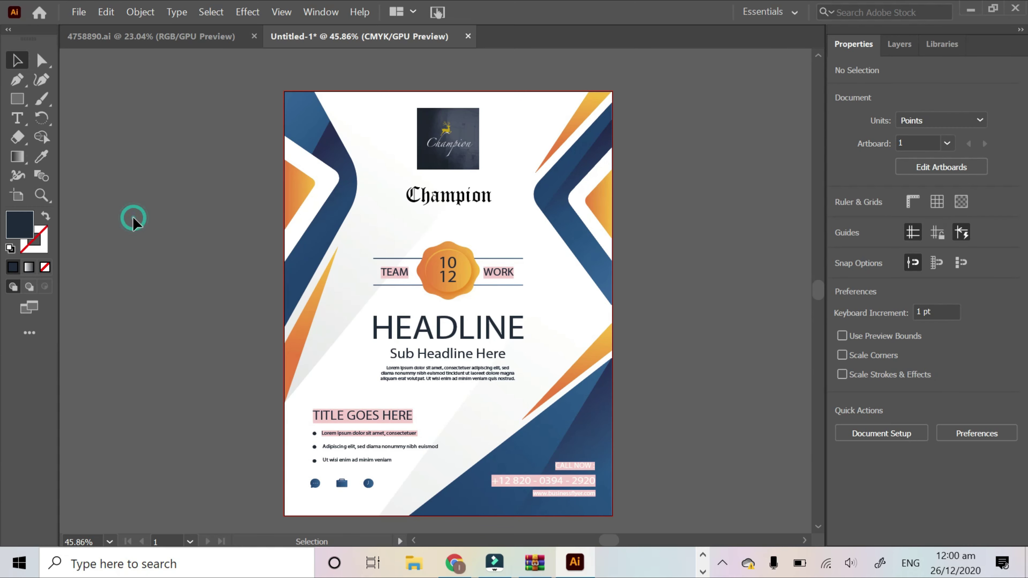
# Drill into the nested groups around the badge row and select the TEAM text.
pyautogui.doubleClick(401, 277)
pyautogui.click(401, 273)
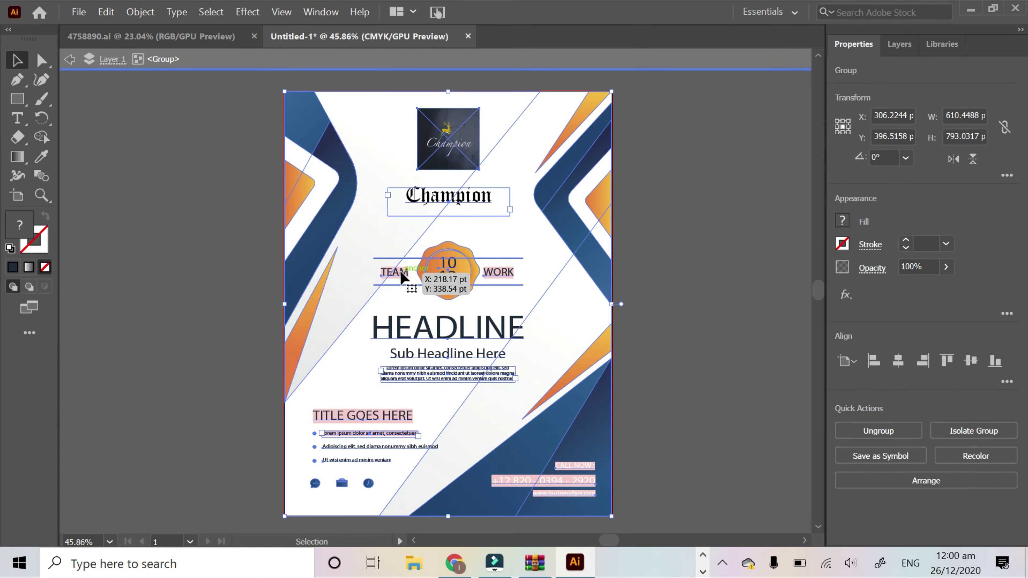
pyautogui.doubleClick(399, 270)
pyautogui.click(399, 270)
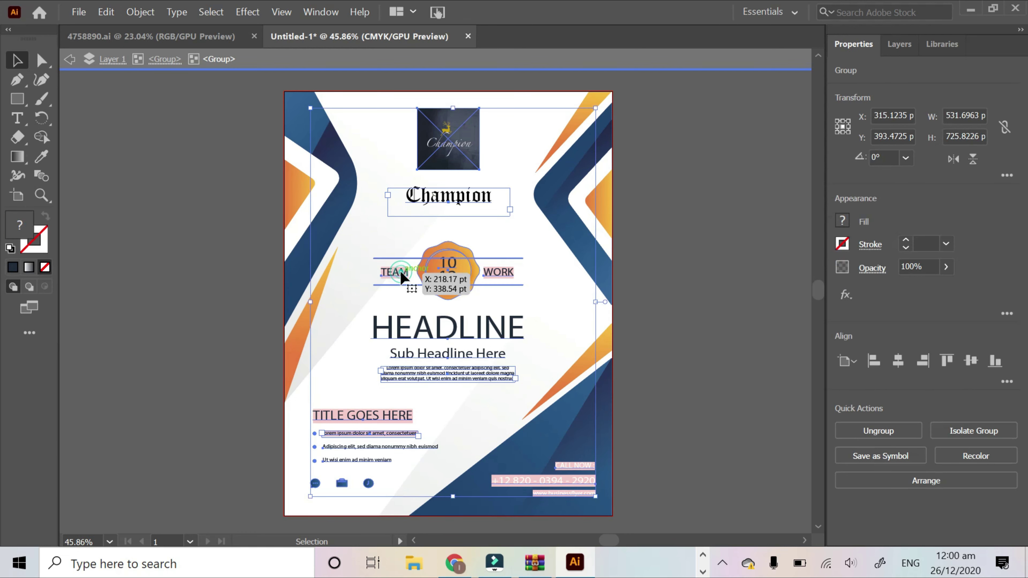
pyautogui.doubleClick(396, 271)
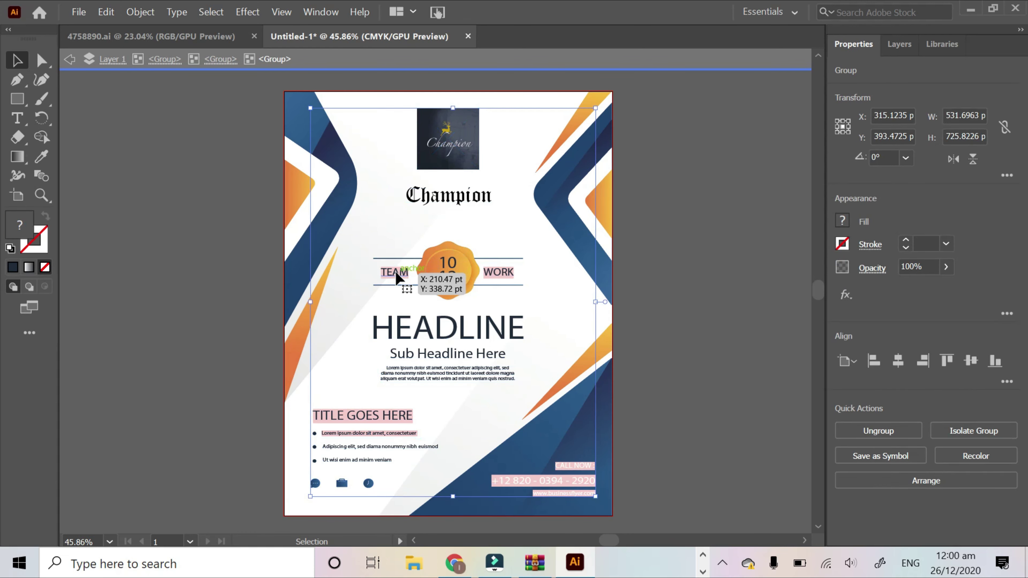
pyautogui.click(396, 272)
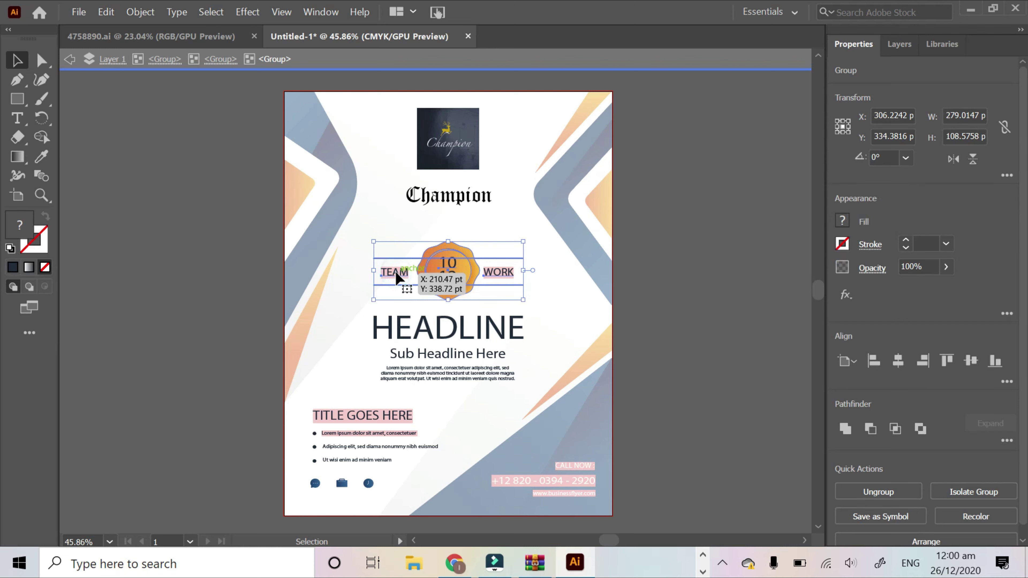
pyautogui.doubleClick(399, 271)
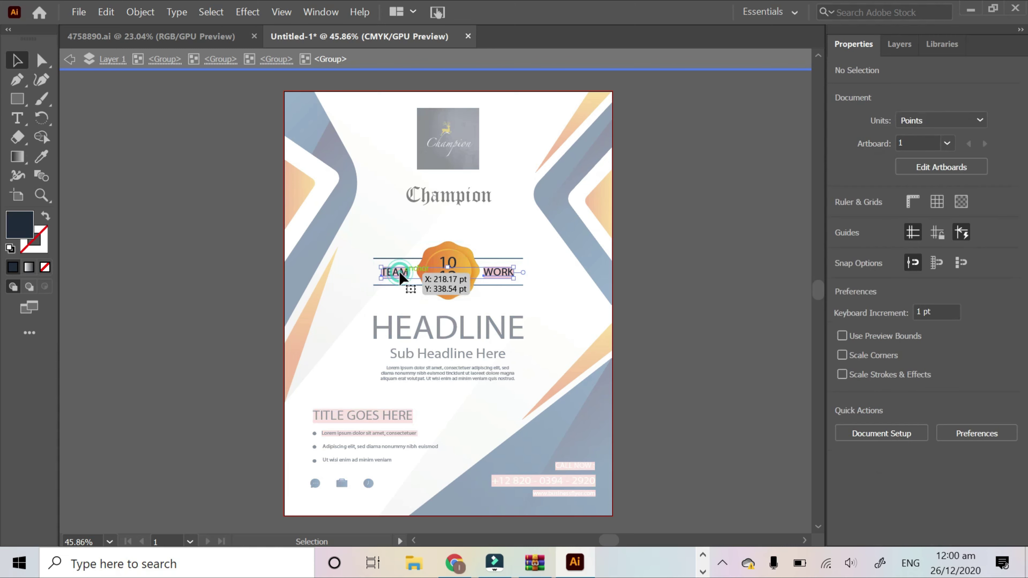
pyautogui.click(400, 271)
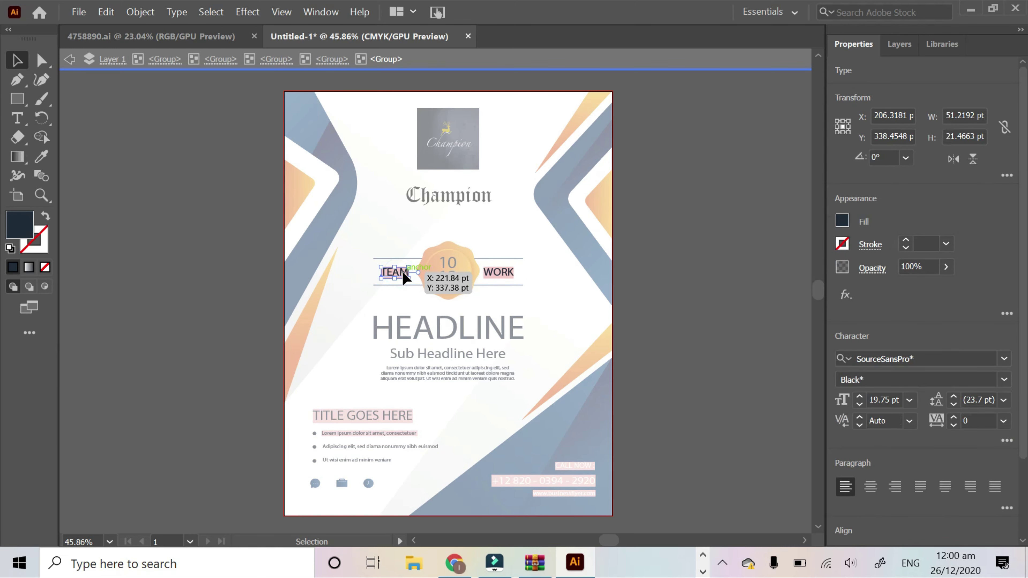
# Replace TEAM with JOIN and WORK with US beside the badge.
pyautogui.doubleClick(400, 271)
pyautogui.moveTo(382, 273); pyautogui.dragTo(415, 274)
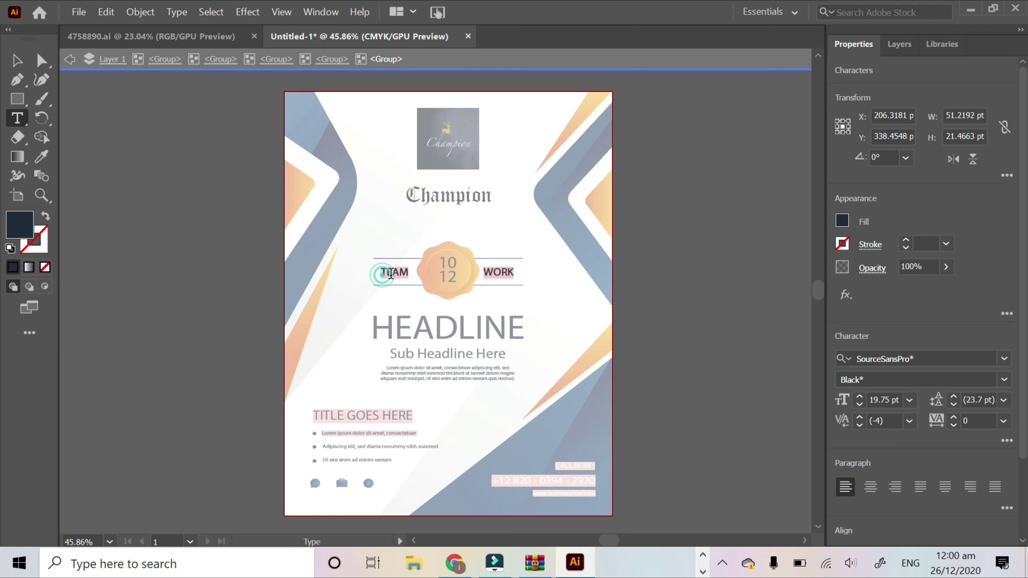
pyautogui.write('JOIN')
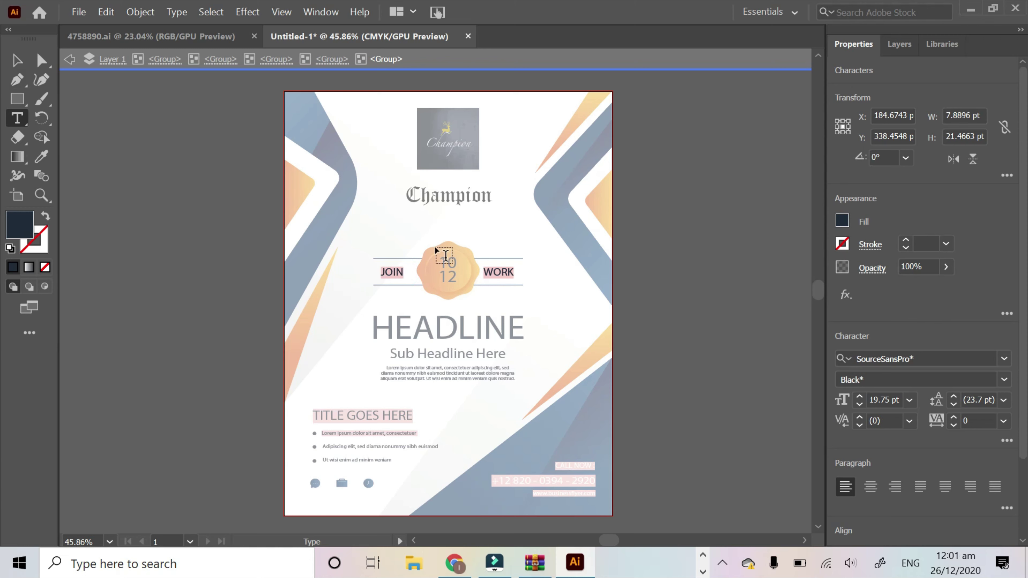
pyautogui.click(16, 61)
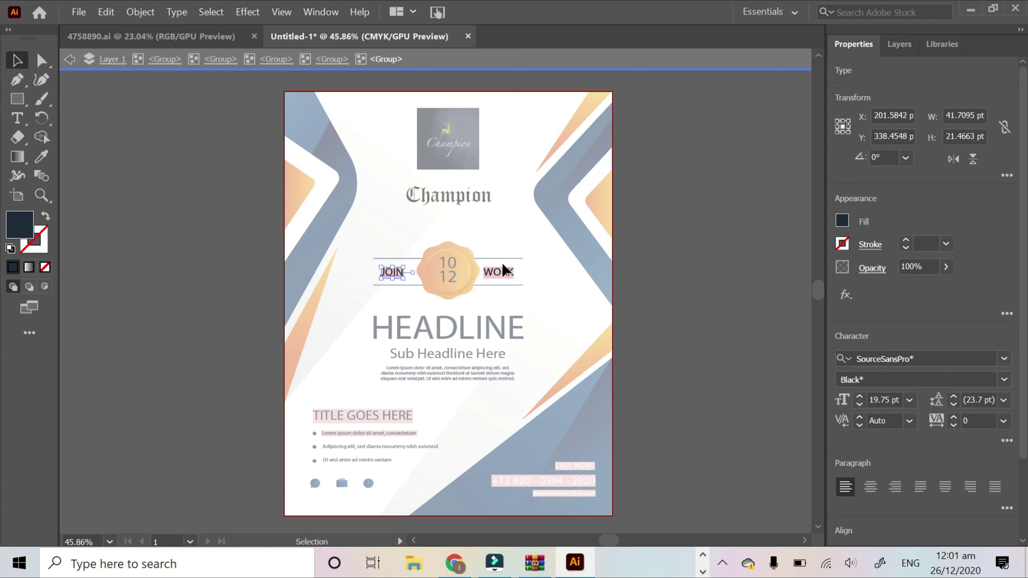
pyautogui.doubleClick(503, 273)
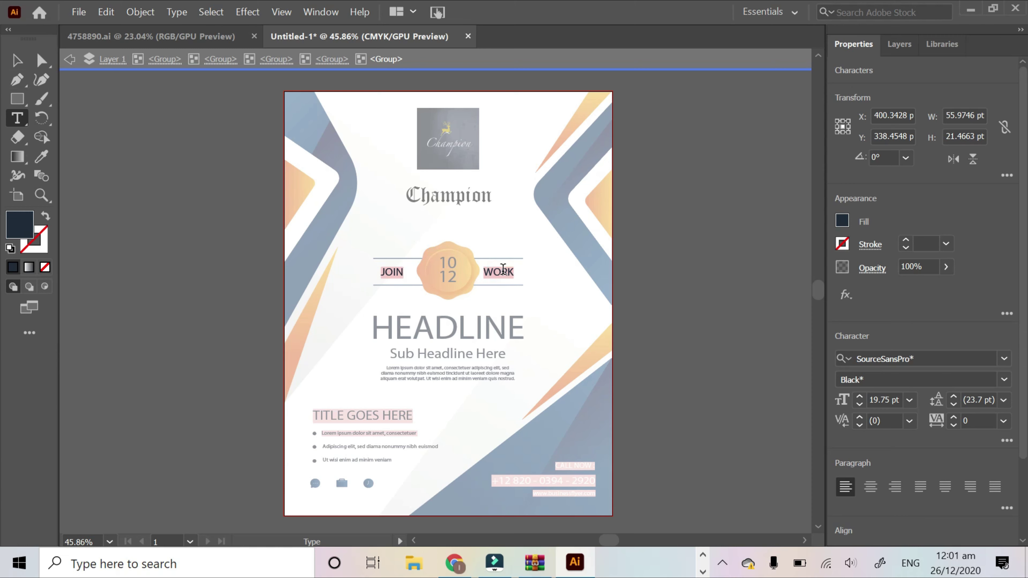
pyautogui.doubleClick(502, 270)
pyautogui.write('u')
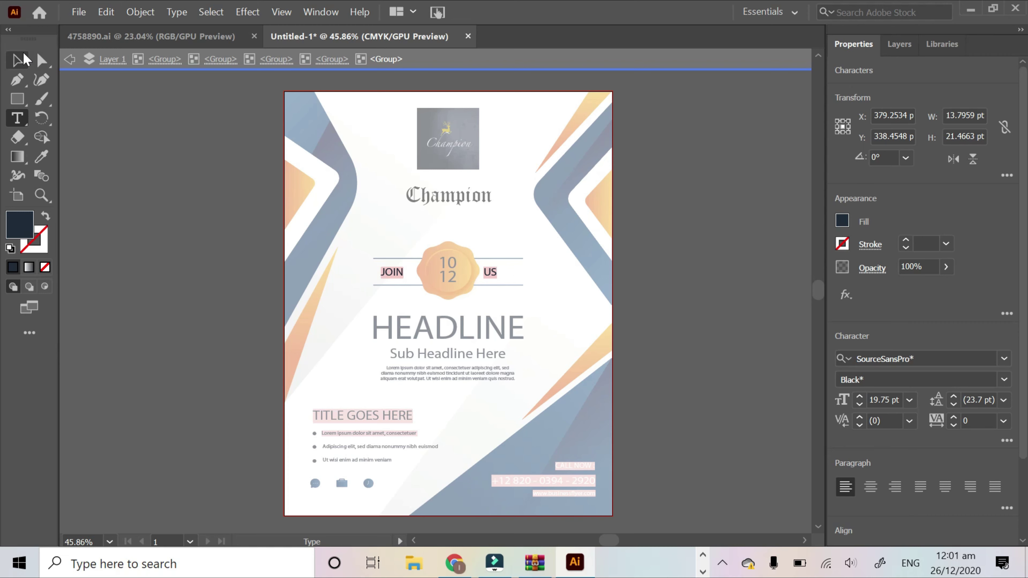
# Exit the badge group and drill down to select the HEADLINE text.
pyautogui.click(17, 61)
pyautogui.doubleClick(155, 141)
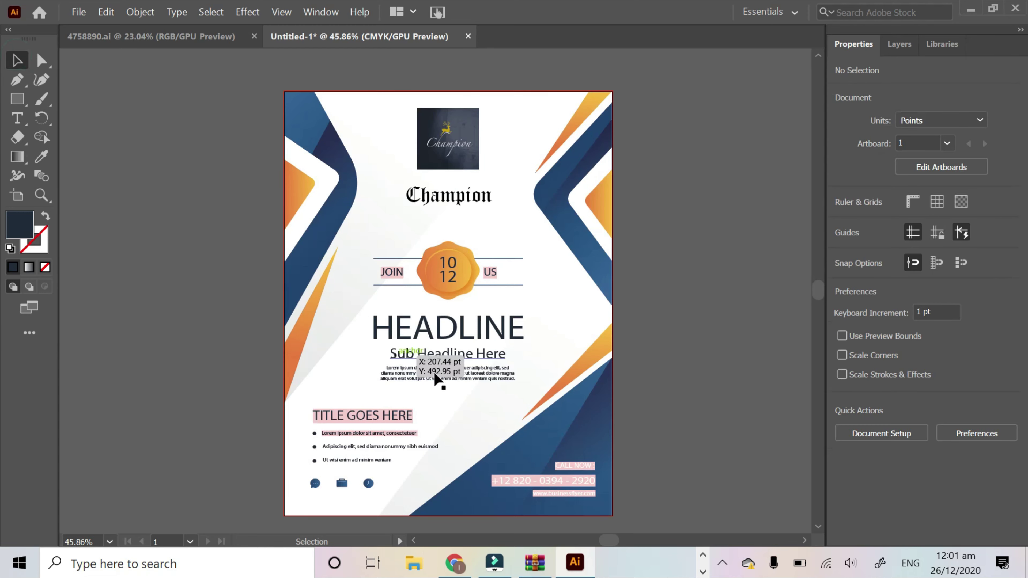
pyautogui.doubleClick(453, 331)
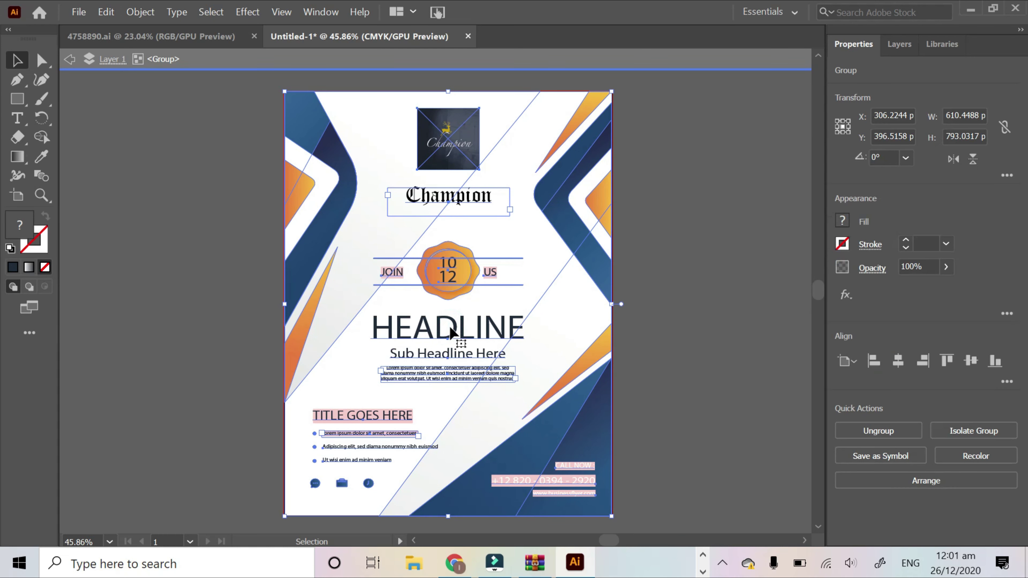
pyautogui.doubleClick(452, 331)
pyautogui.doubleClick(451, 331)
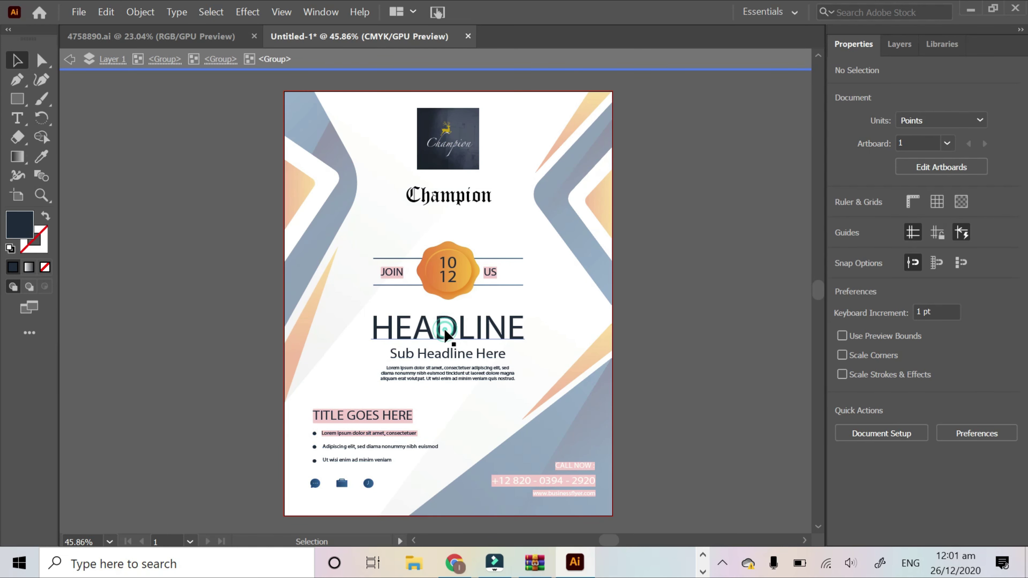
pyautogui.doubleClick(459, 333)
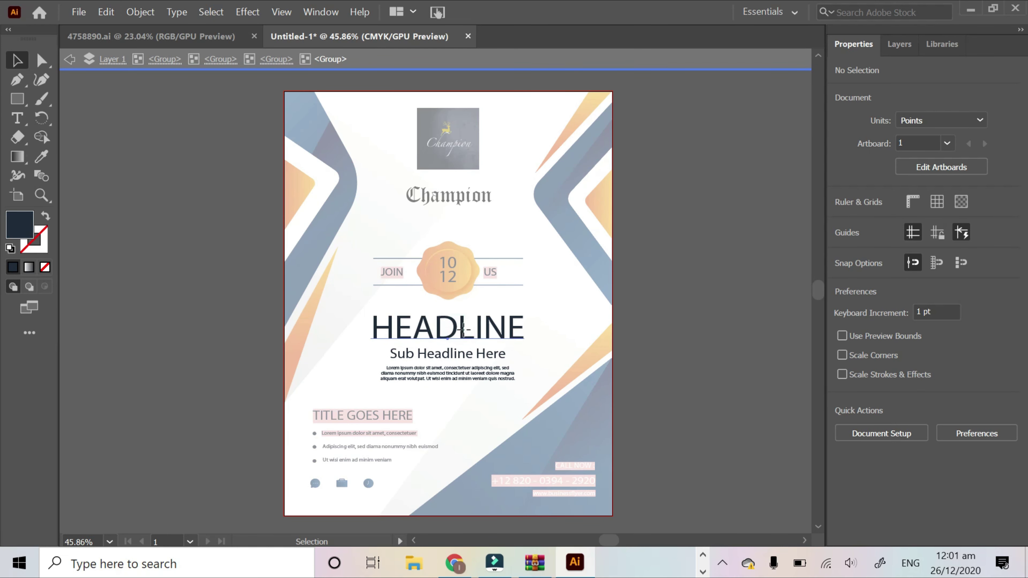
pyautogui.click(463, 334)
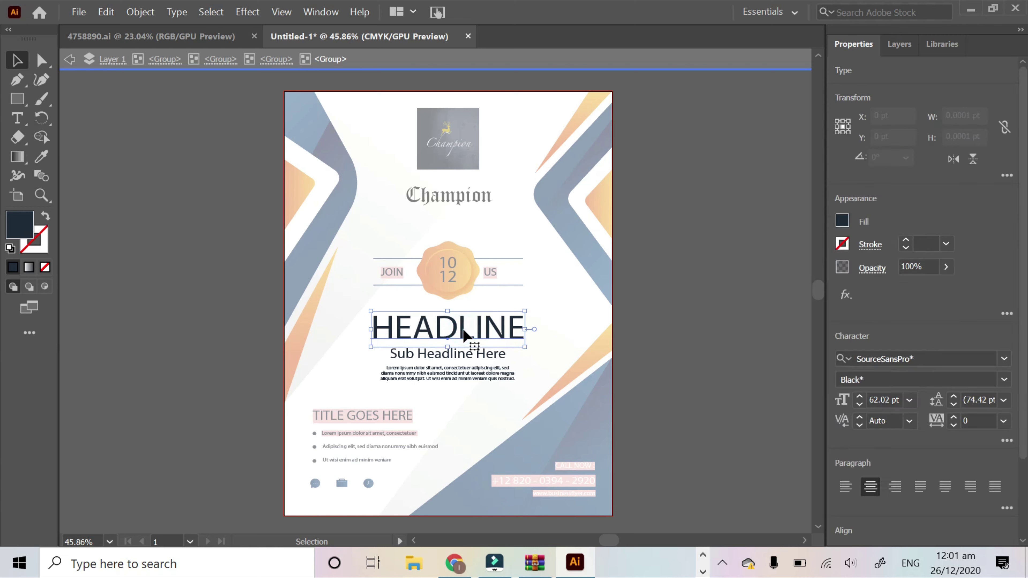
# Replace HEADLINE with SUBJECT HERE and deselect back to the full flyer.
pyautogui.doubleClick(373, 326)
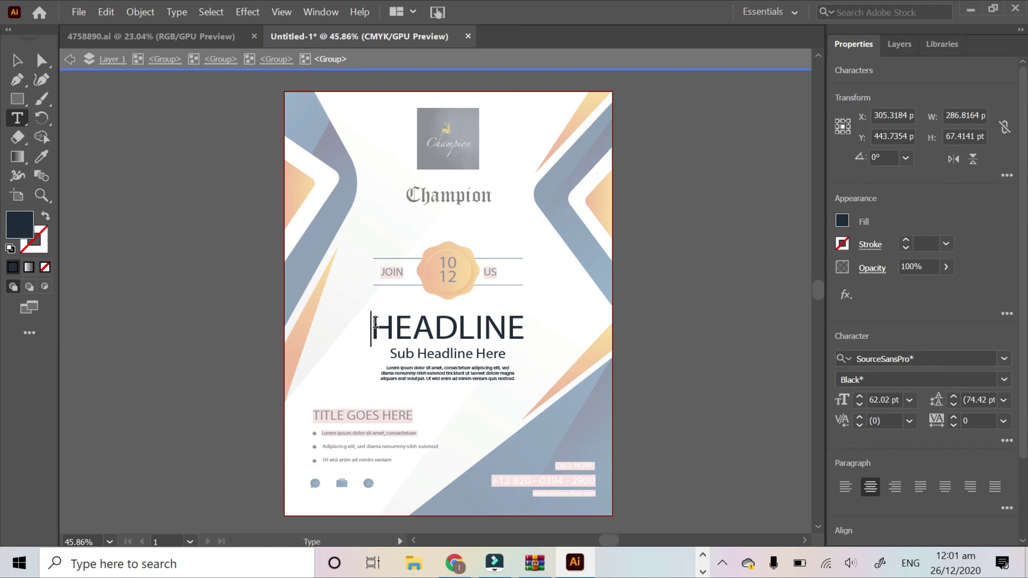
pyautogui.moveTo(375, 322); pyautogui.dragTo(526, 316)
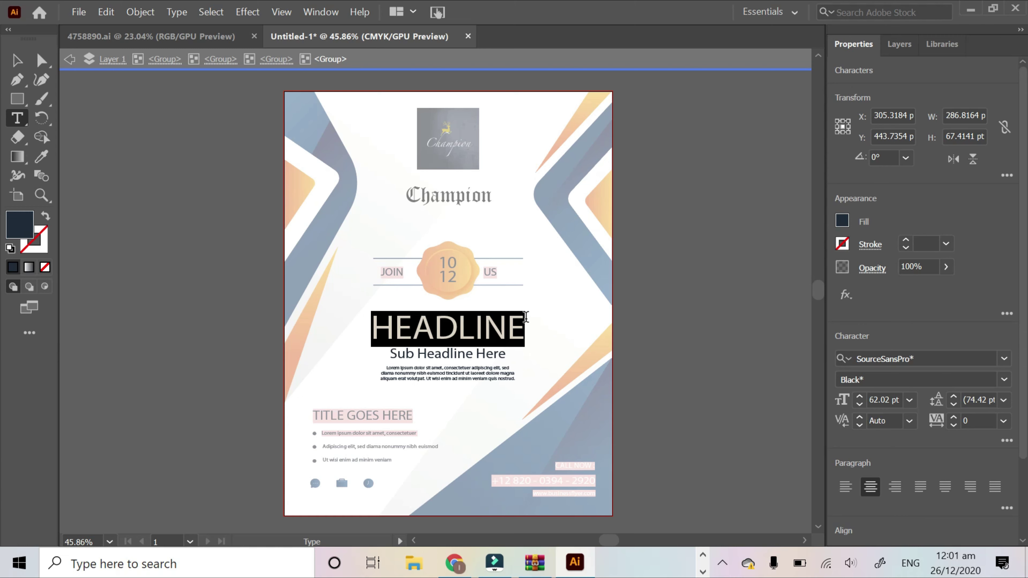
pyautogui.write('SUBJ')
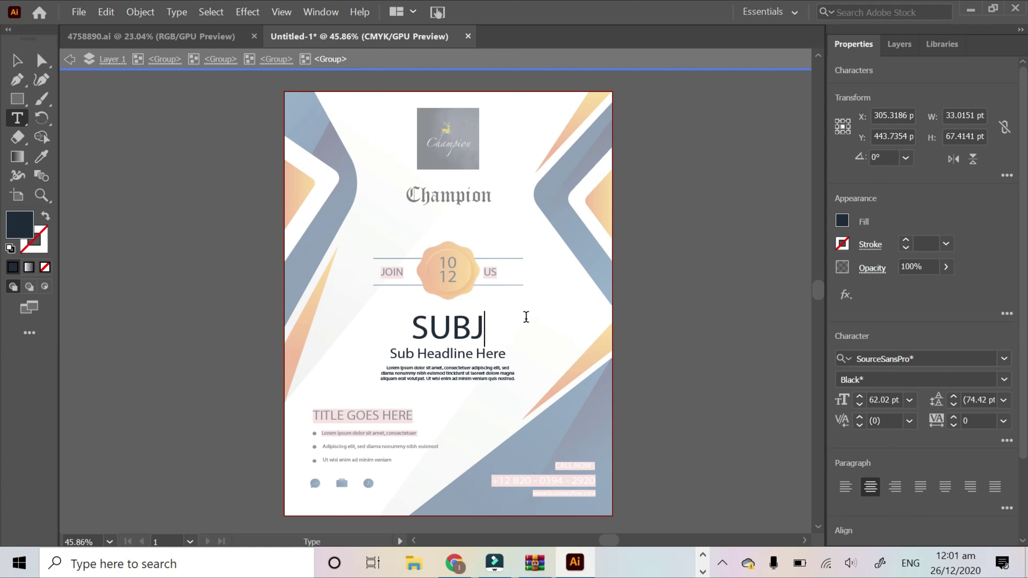
pyautogui.write('ECT HERE')
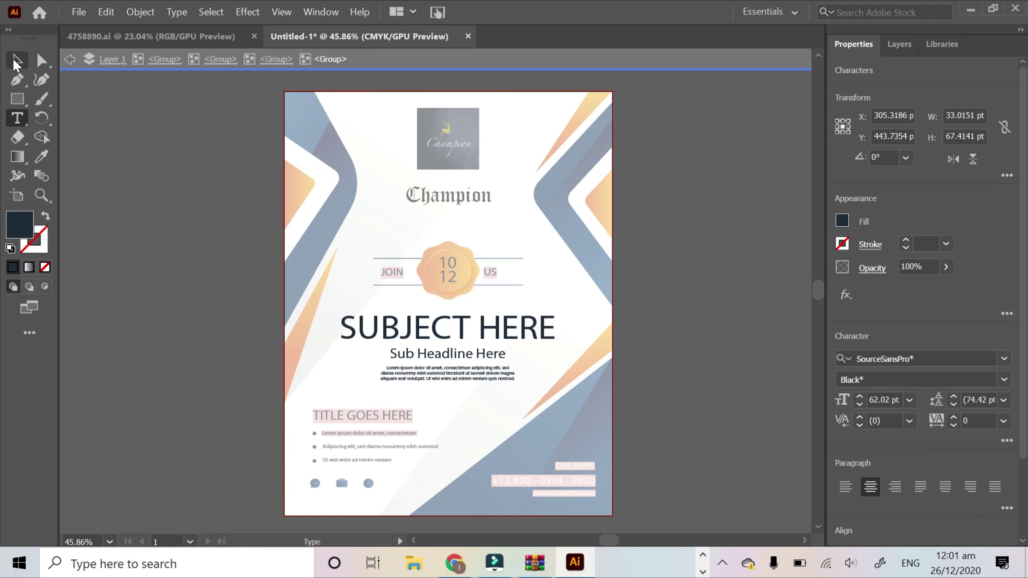
pyautogui.press('Escape')
pyautogui.press('Escape')
pyautogui.click(175, 160)
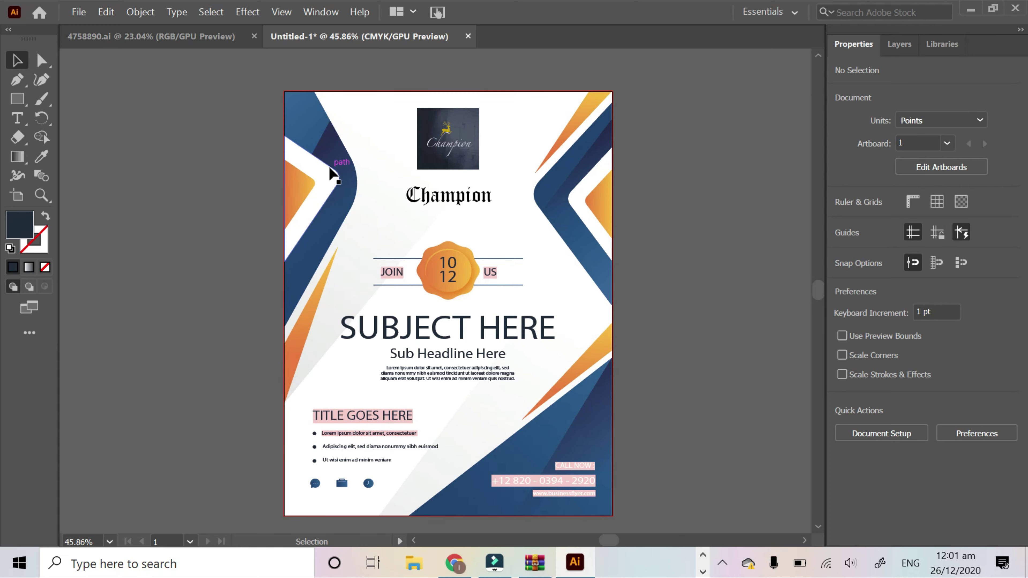
# Double-click the flyer to enter isolation with the 610.4488 × 793.0317 pt group selected.
pyautogui.doubleClick(290, 197)
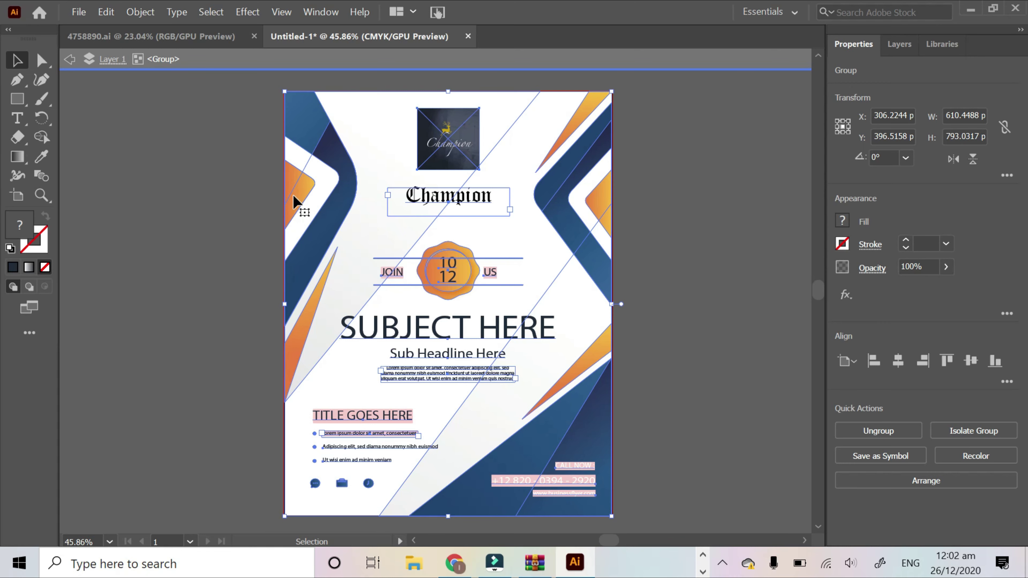
# Ungroup the flyer artwork and select the upper-left orange accent shape.
pyautogui.click(138, 13)
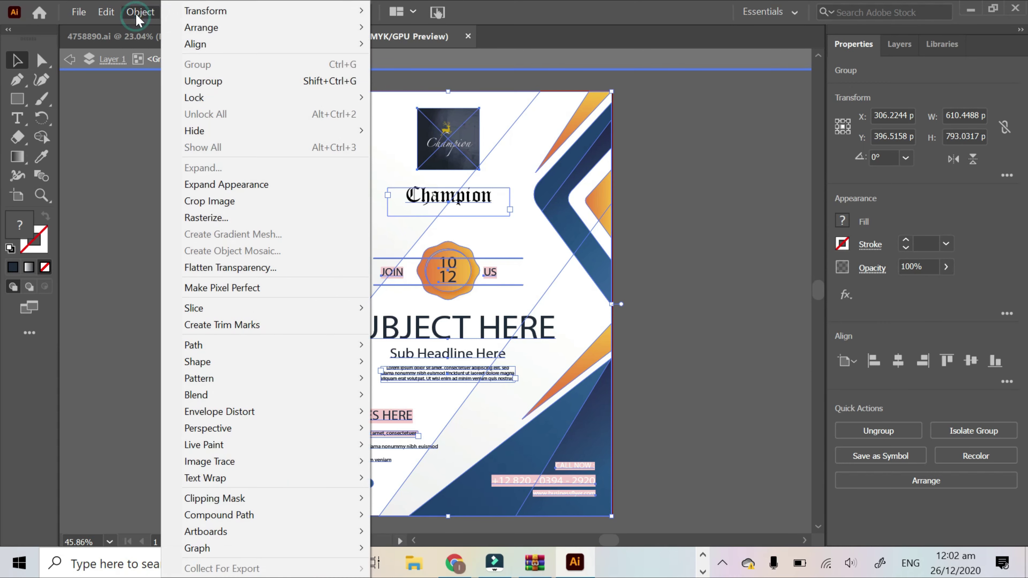
pyautogui.click(200, 81)
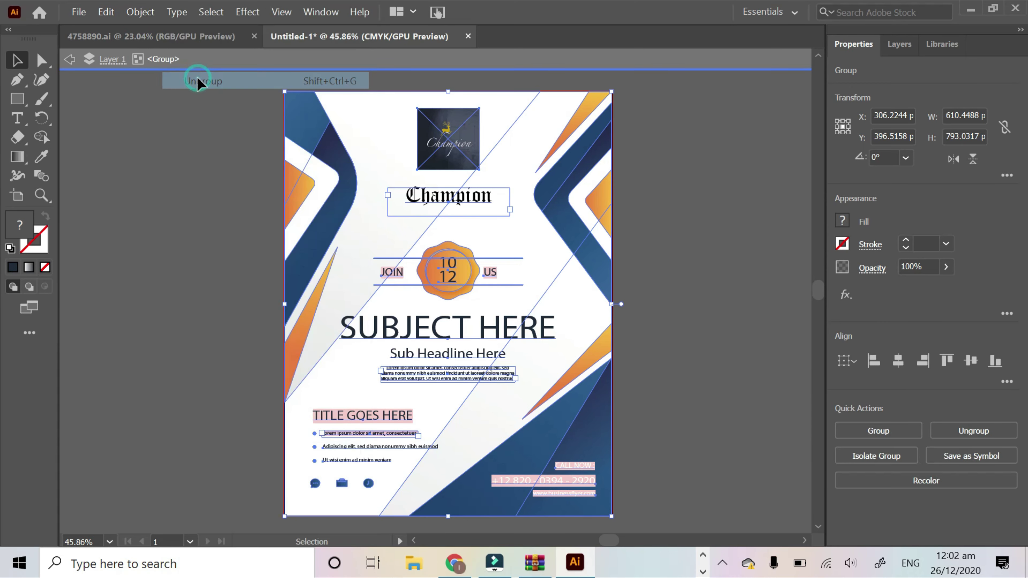
pyautogui.doubleClick(199, 143)
pyautogui.doubleClick(303, 178)
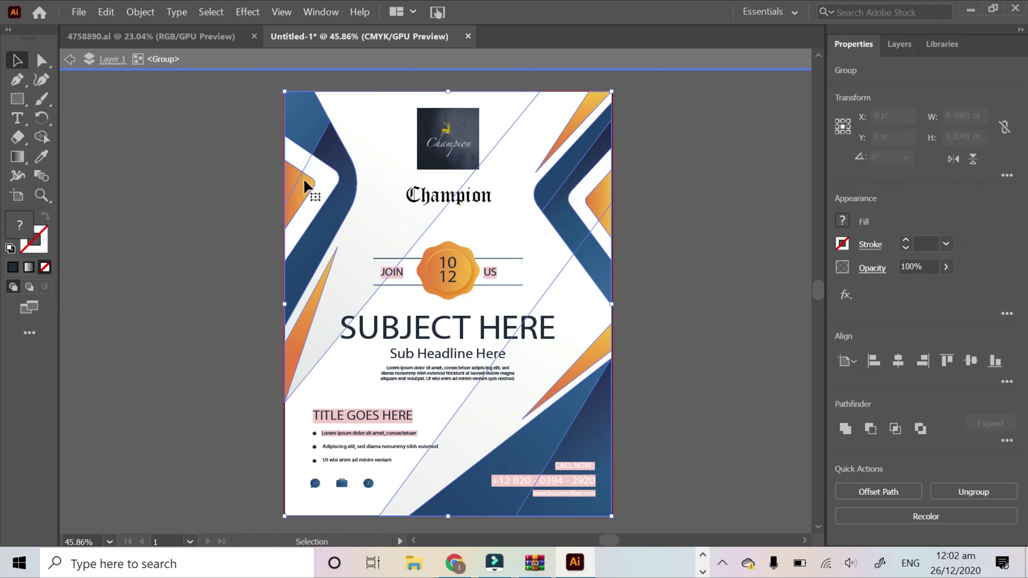
pyautogui.doubleClick(303, 181)
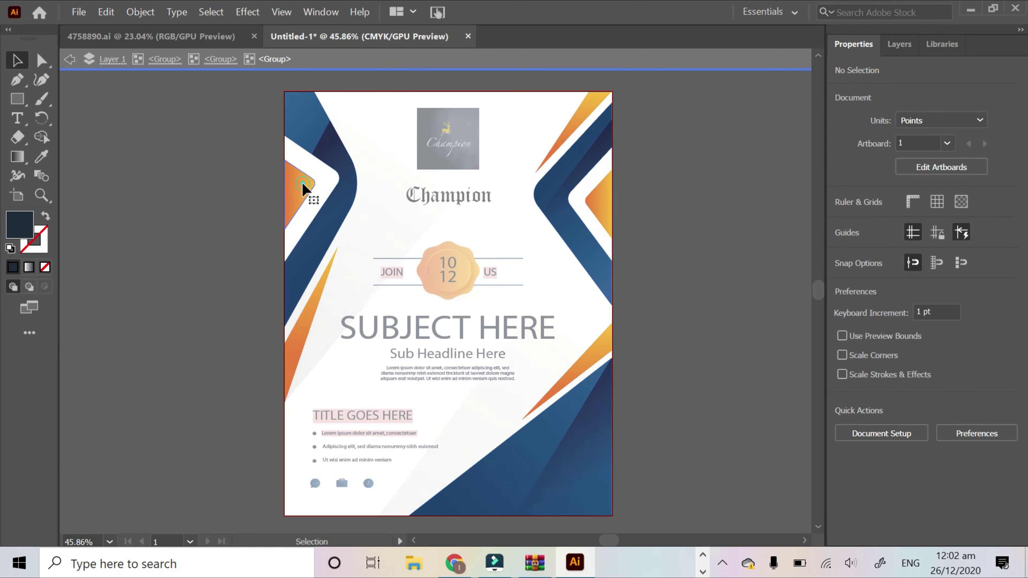
pyautogui.doubleClick(302, 182)
pyautogui.click(301, 182)
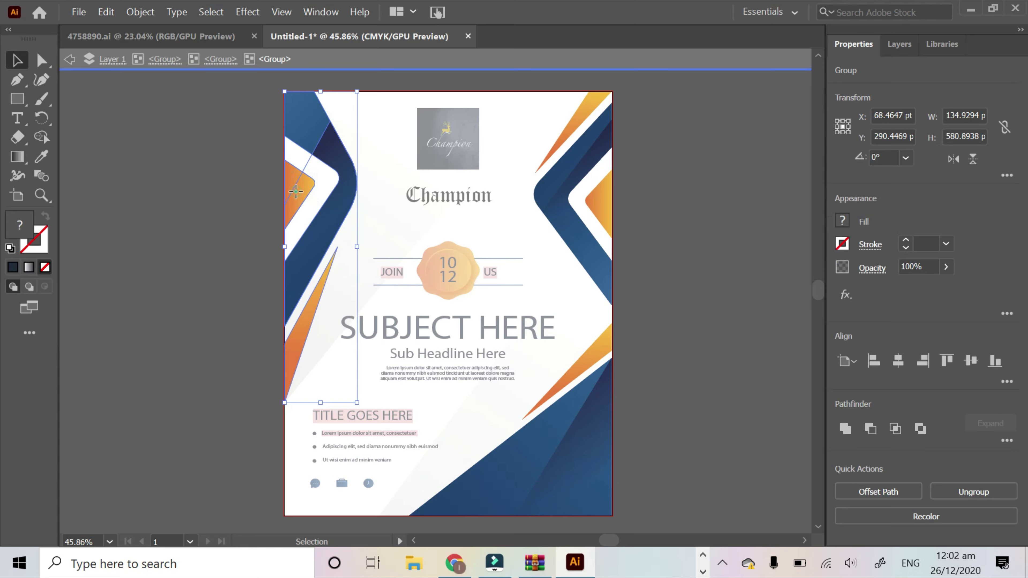
pyautogui.doubleClick(295, 190)
pyautogui.click(294, 189)
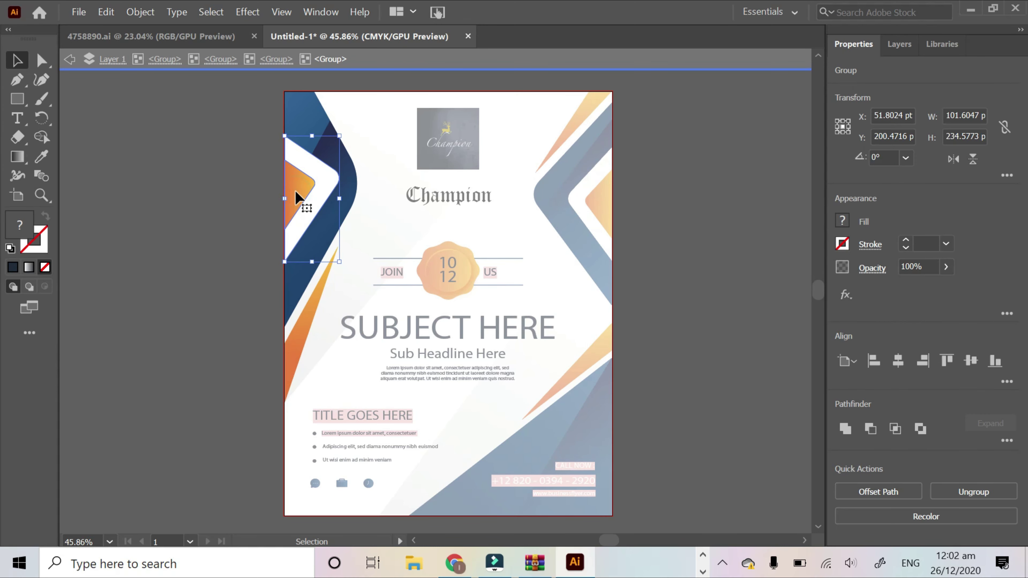
# Fill the upper-left accent with dark gray 4F4E4E and return to the full flyer.
pyautogui.doubleClick(16, 228)
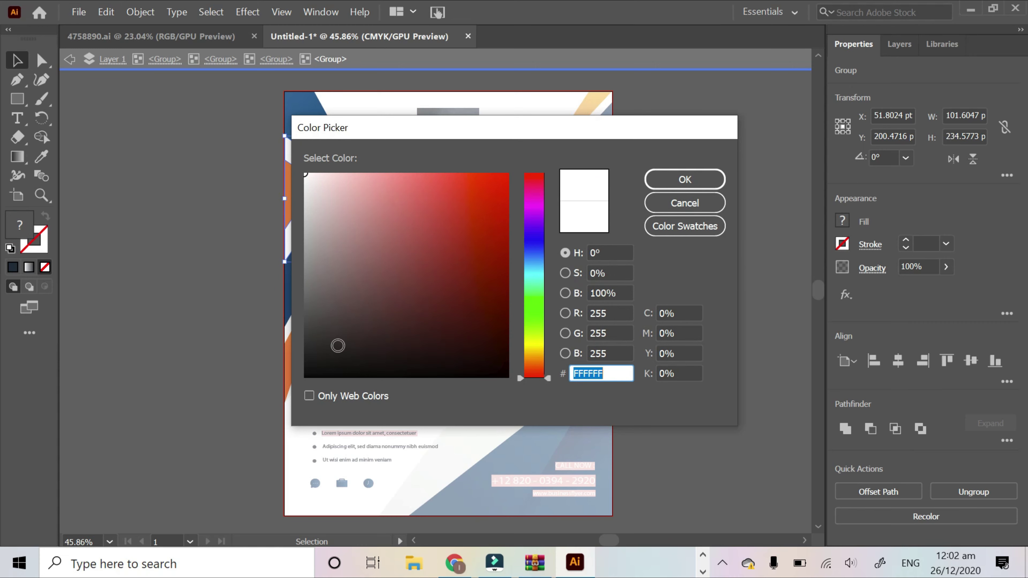
pyautogui.click(306, 313)
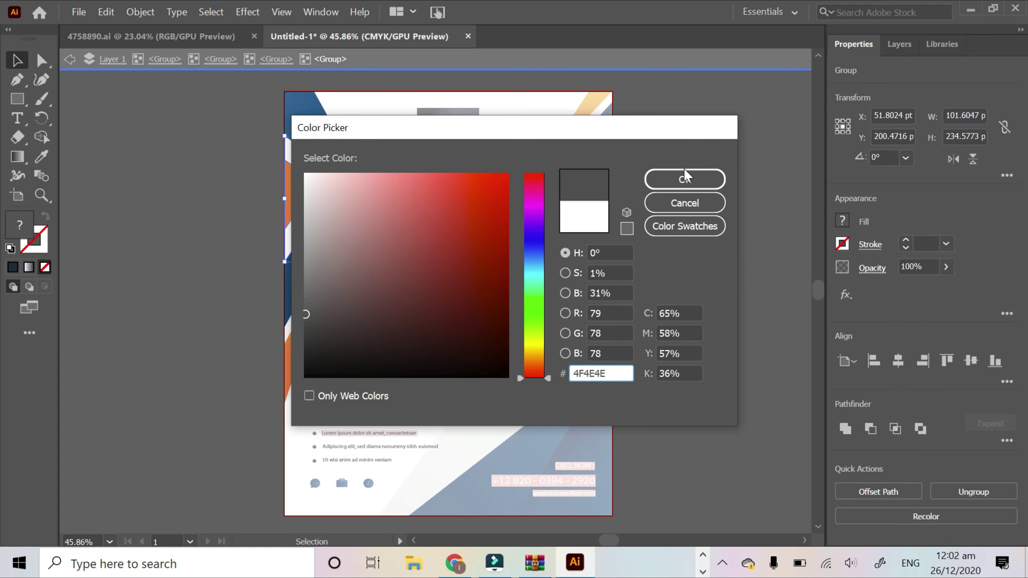
pyautogui.click(685, 179)
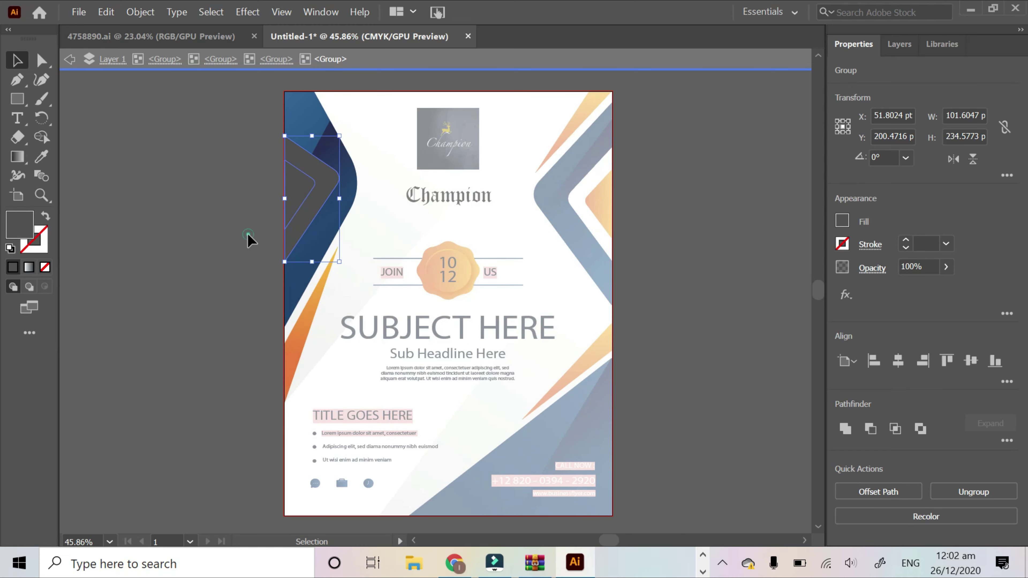
pyautogui.doubleClick(247, 233)
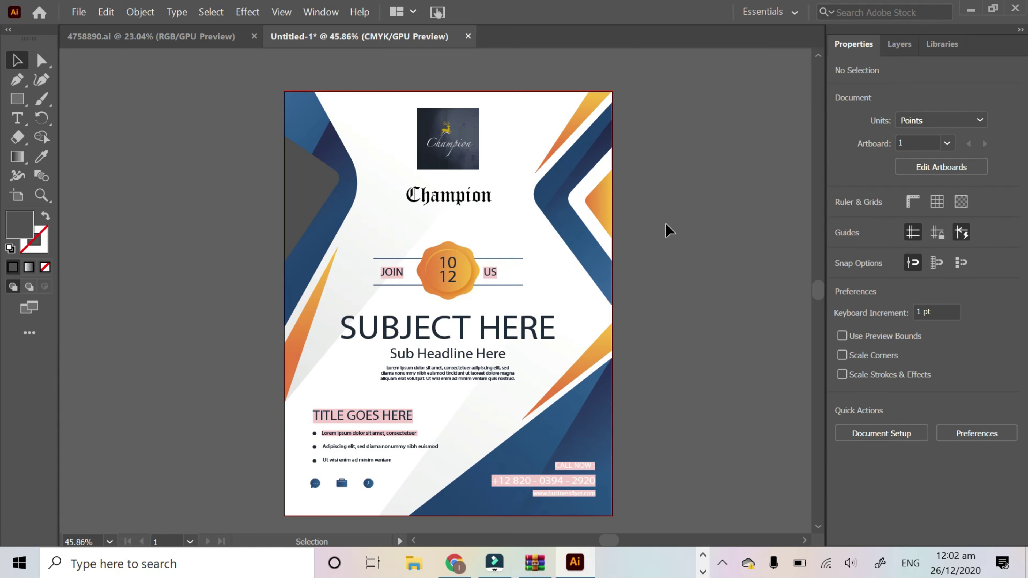
# Drill into the nested groups and select the small inner shape of the left chevron.
pyautogui.doubleClick(300, 189)
pyautogui.click(300, 188)
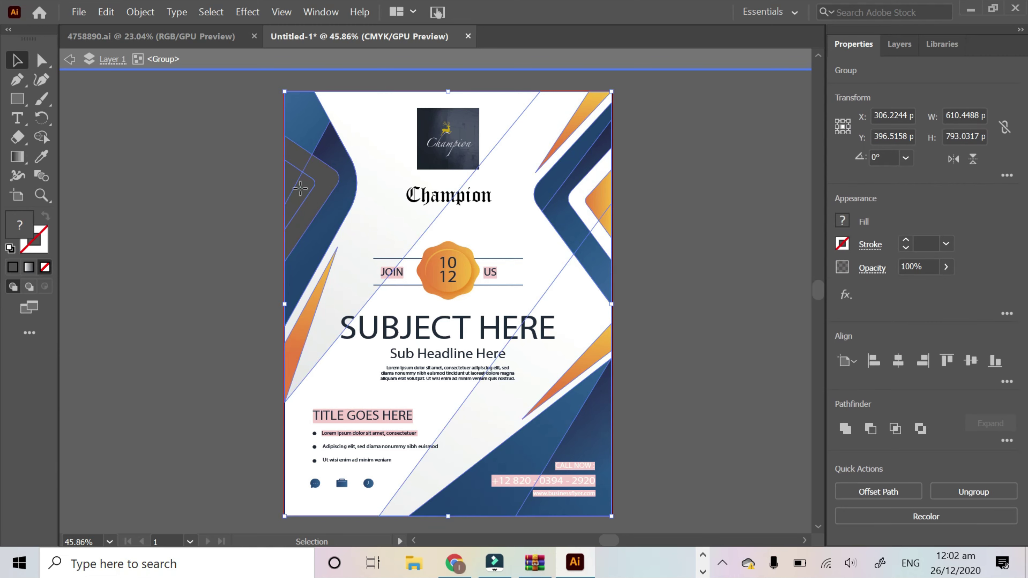
pyautogui.doubleClick(300, 190)
pyautogui.doubleClick(303, 196)
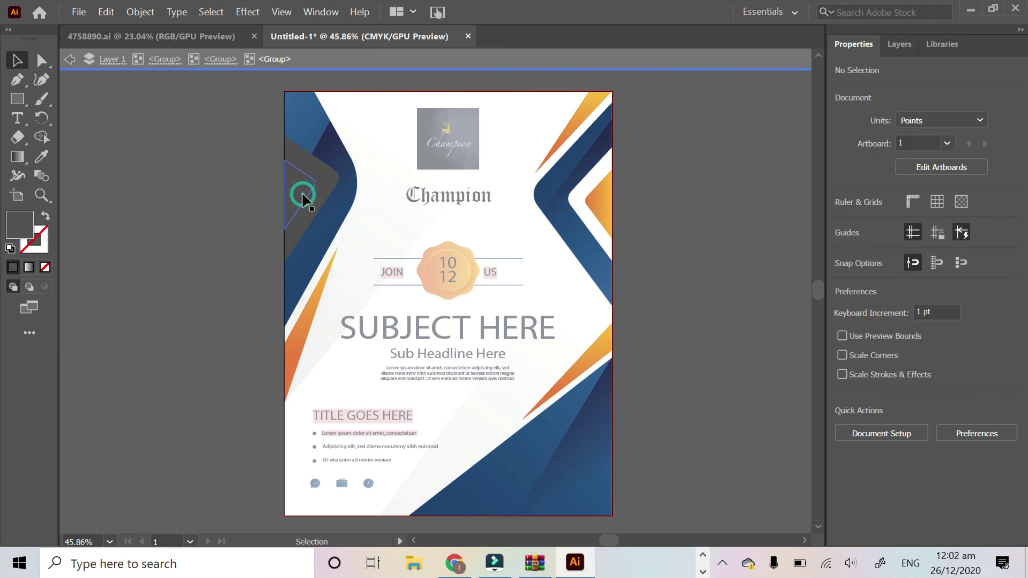
pyautogui.click(303, 196)
pyautogui.click(304, 197)
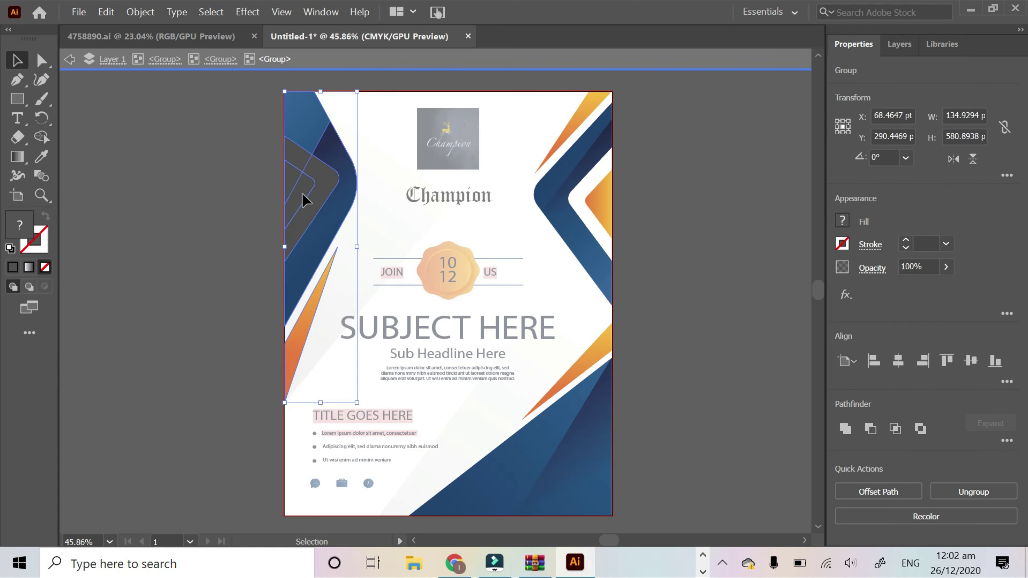
pyautogui.doubleClick(304, 199)
pyautogui.click(303, 199)
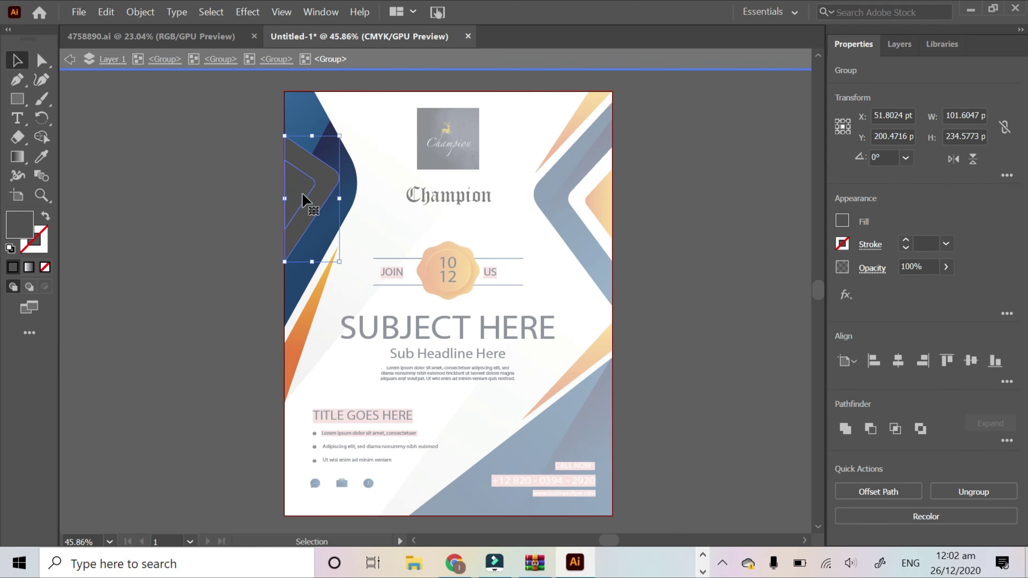
pyautogui.doubleClick(304, 198)
pyautogui.click(304, 199)
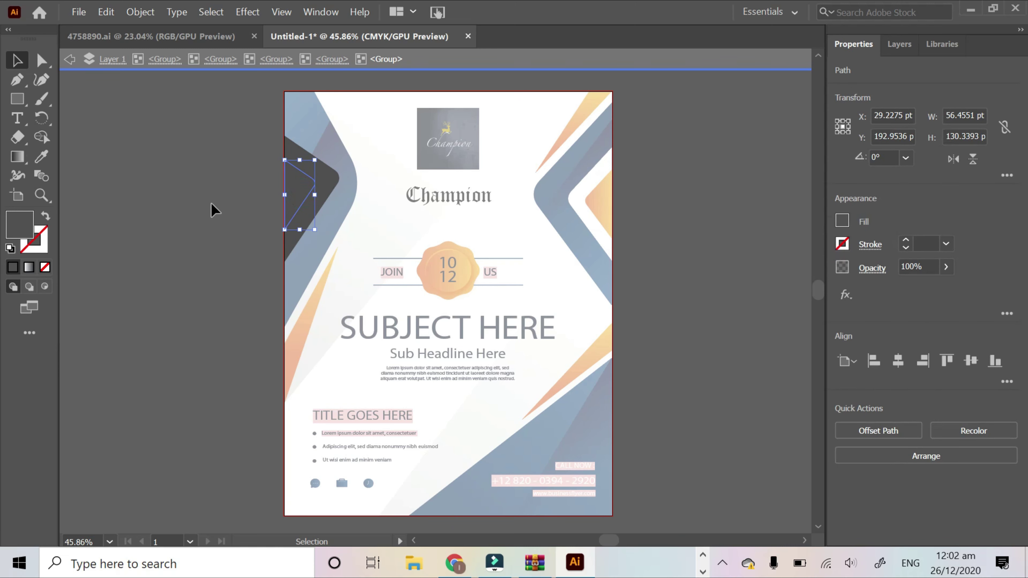
# Fill the inner shape with lighter gray 8E8E8E and exit the nested groups.
pyautogui.doubleClick(26, 222)
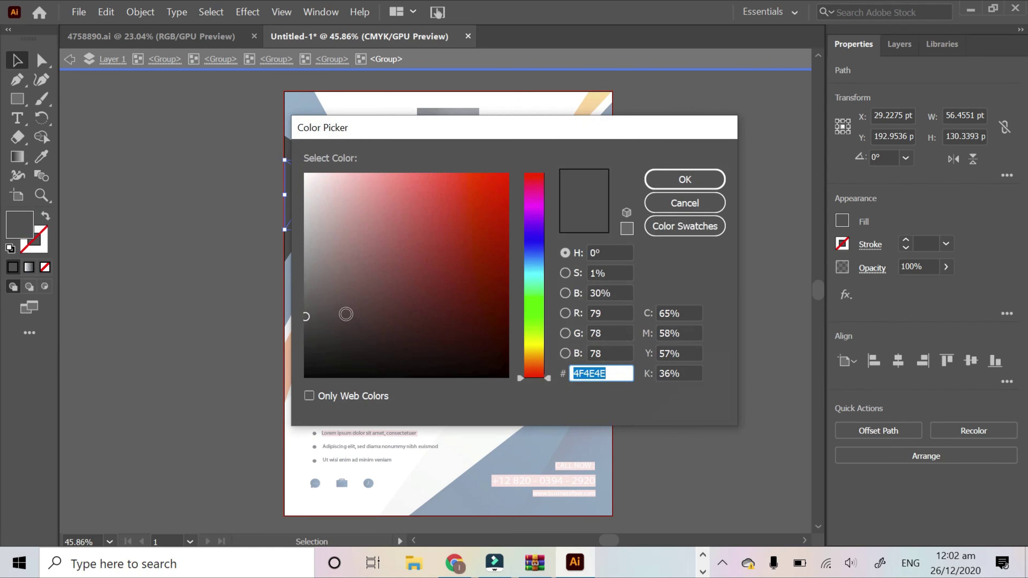
pyautogui.click(307, 264)
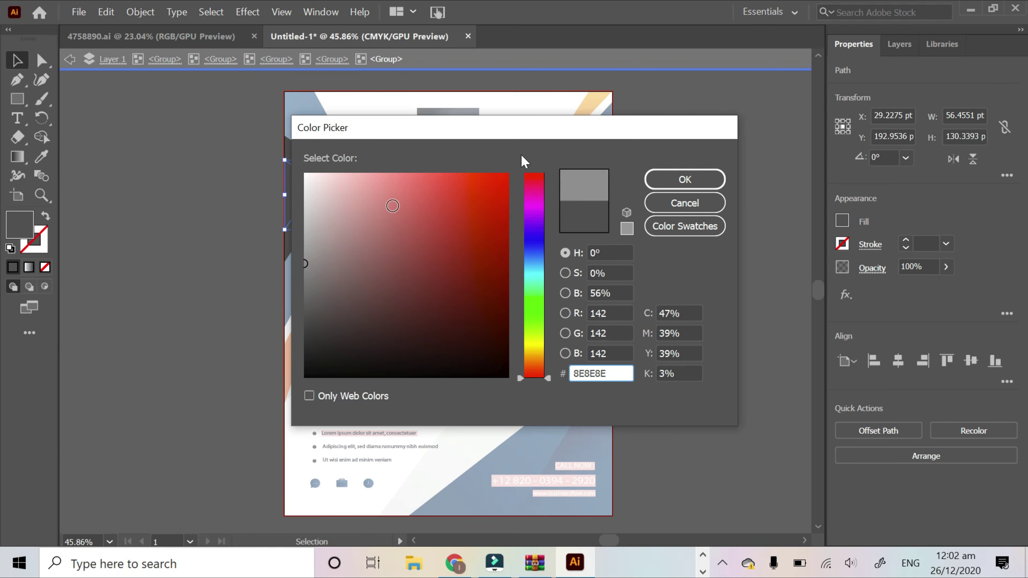
pyautogui.click(703, 190)
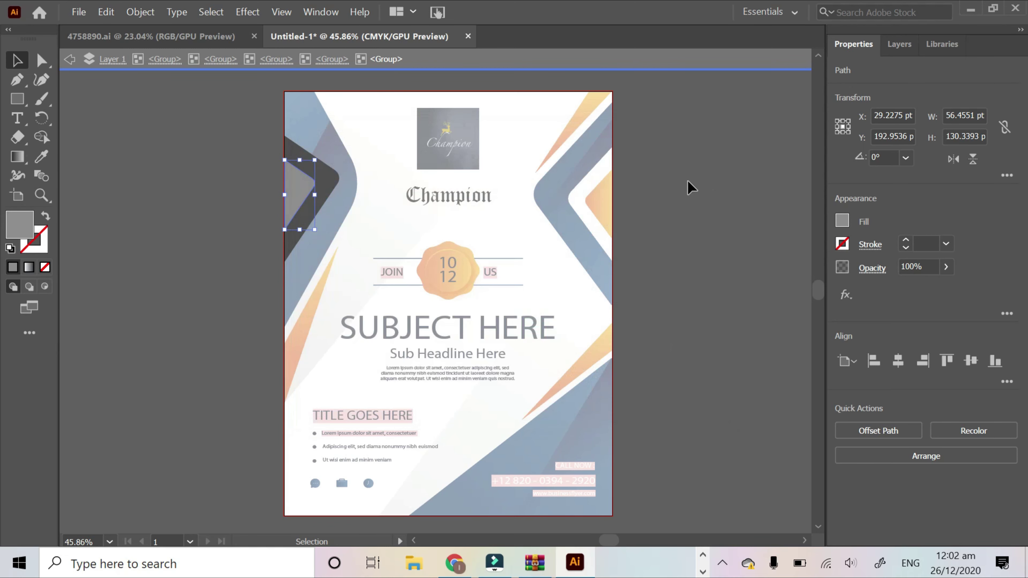
pyautogui.doubleClick(691, 187)
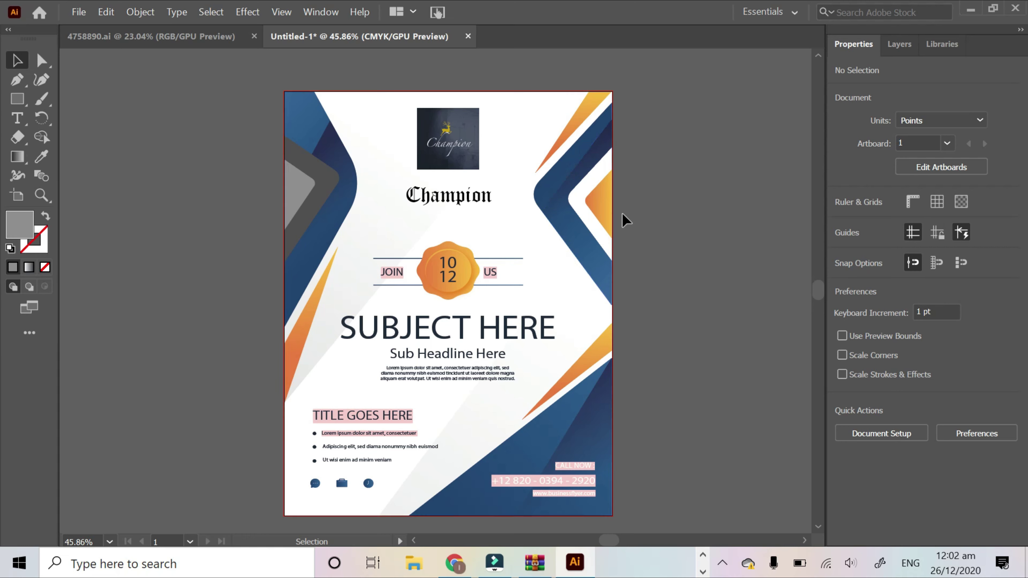
pyautogui.doubleClick(603, 209)
pyautogui.click(603, 208)
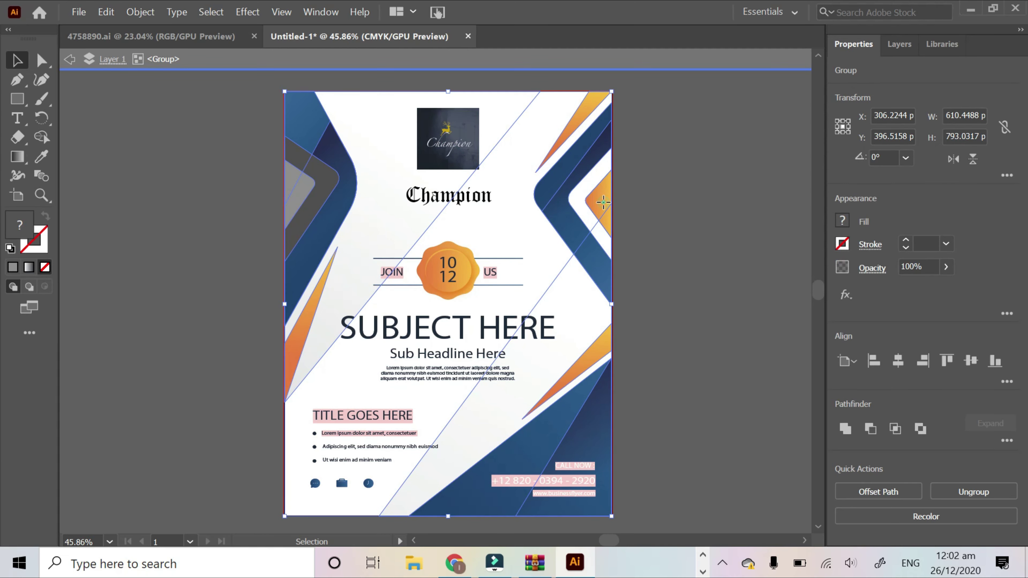
# Eyedrop the left side's gray onto the small orange right-edge shape.
pyautogui.doubleClick(603, 208)
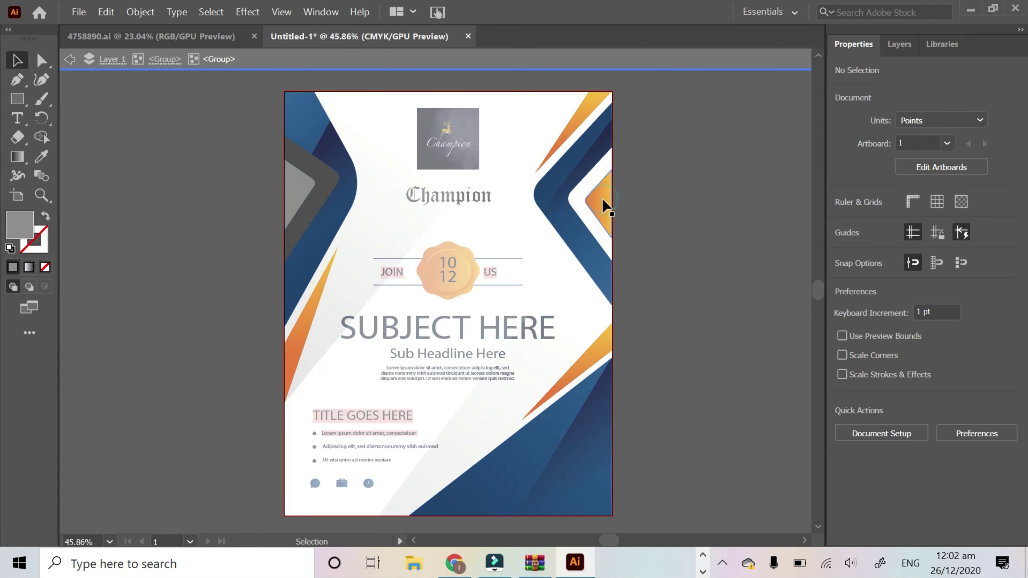
pyautogui.click(603, 209)
pyautogui.doubleClick(602, 200)
pyautogui.click(602, 200)
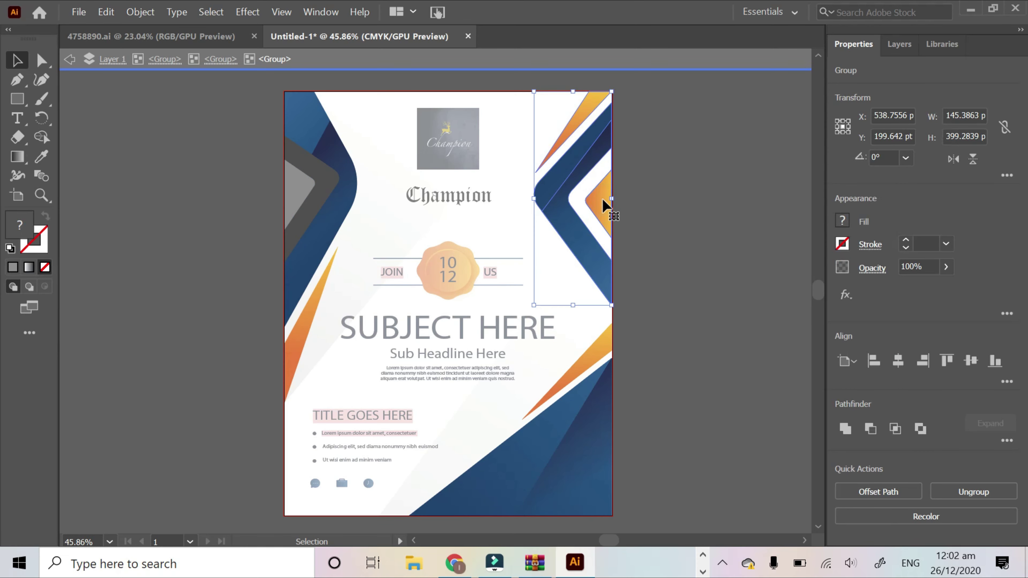
pyautogui.doubleClick(601, 205)
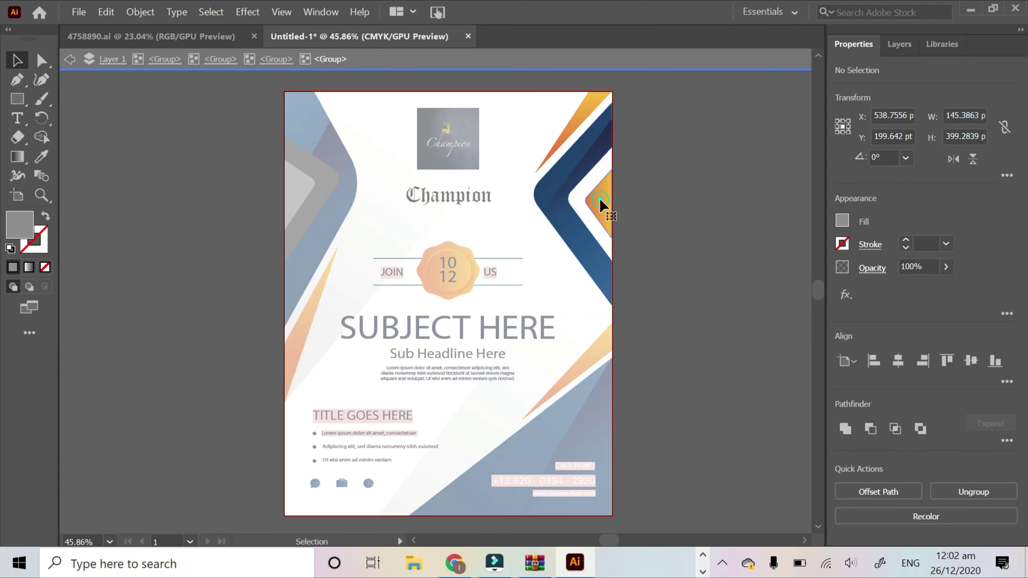
pyautogui.click(602, 205)
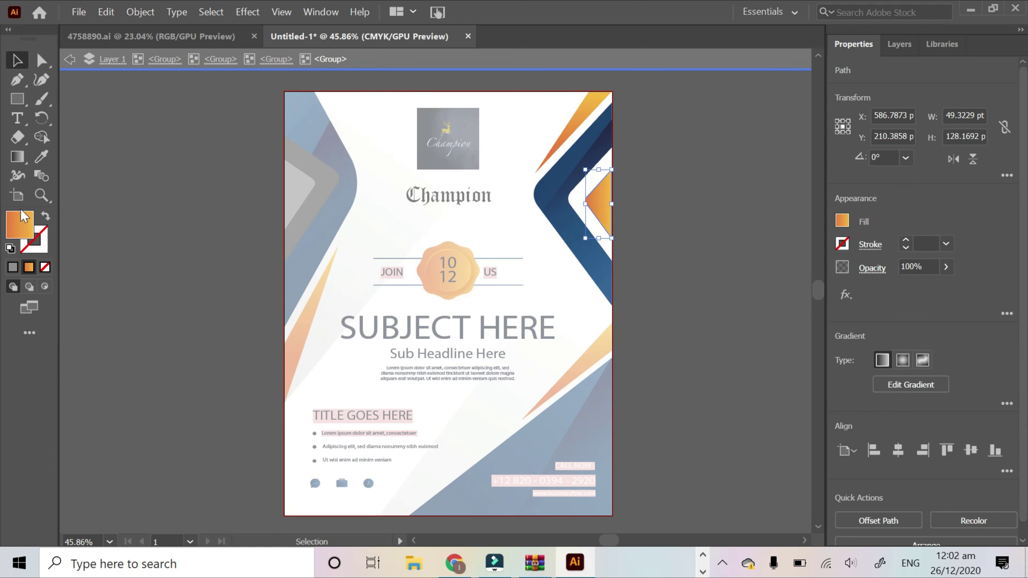
pyautogui.click(38, 160)
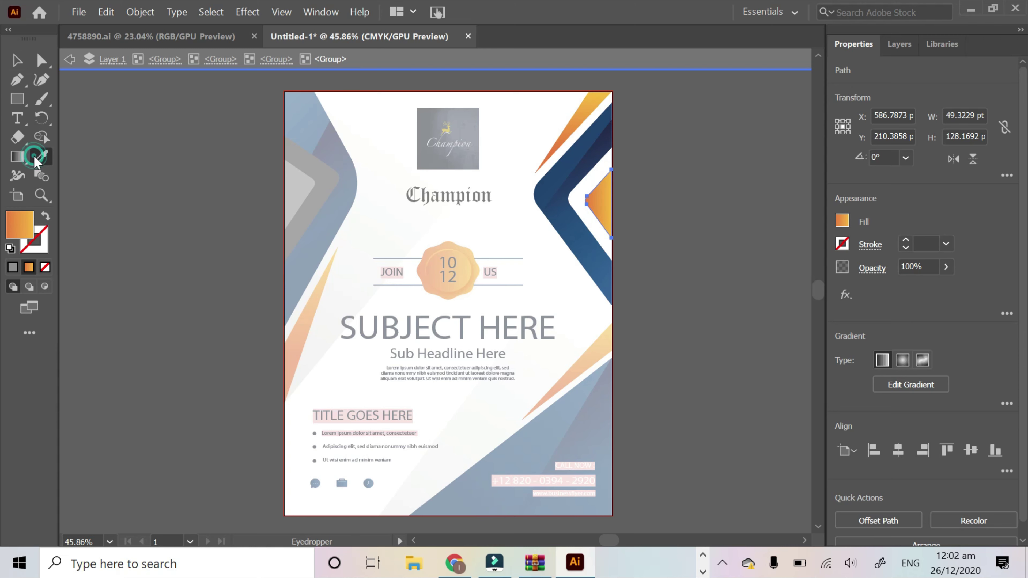
pyautogui.click(293, 186)
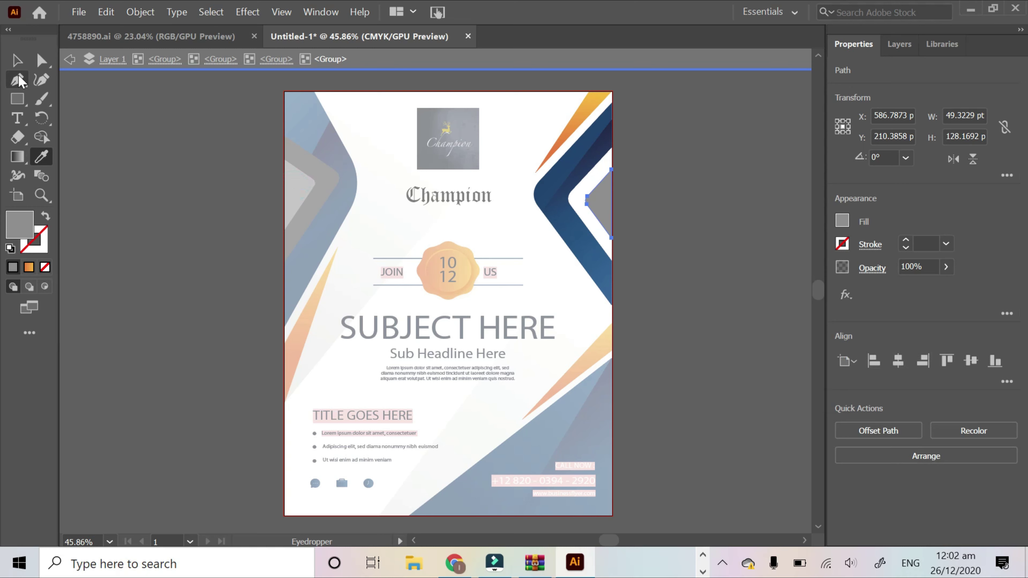
pyautogui.click(17, 67)
pyautogui.doubleClick(95, 127)
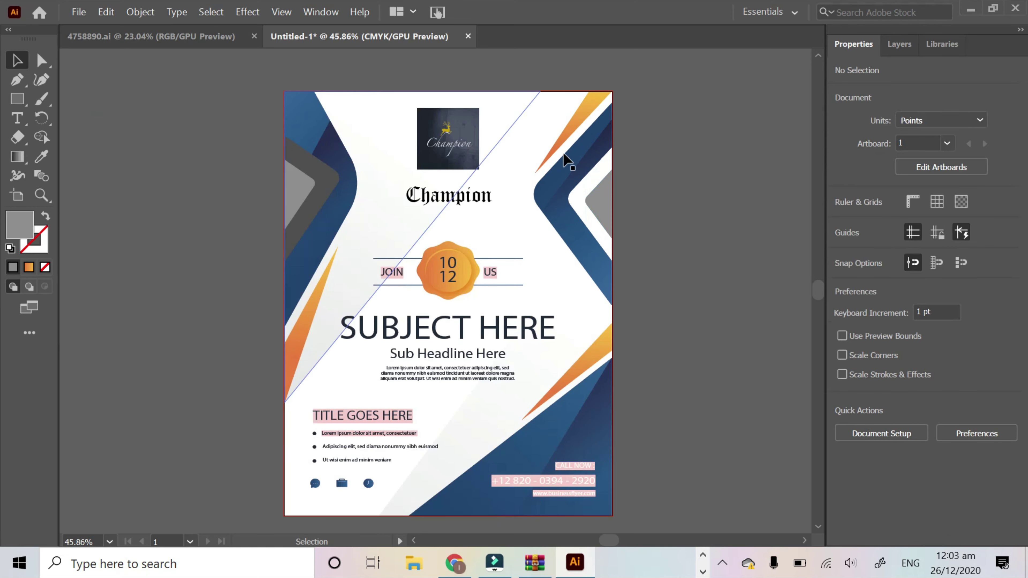
# Eyedrop the left chevron's dark gray onto the right white chevron and clear the selection.
pyautogui.doubleClick(597, 177)
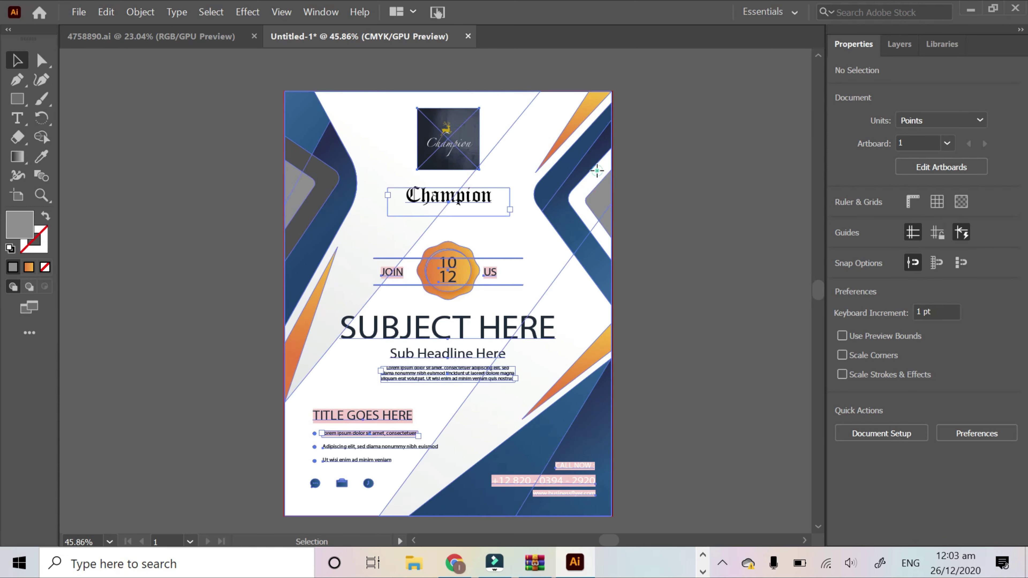
pyautogui.click(595, 169)
pyautogui.doubleClick(594, 174)
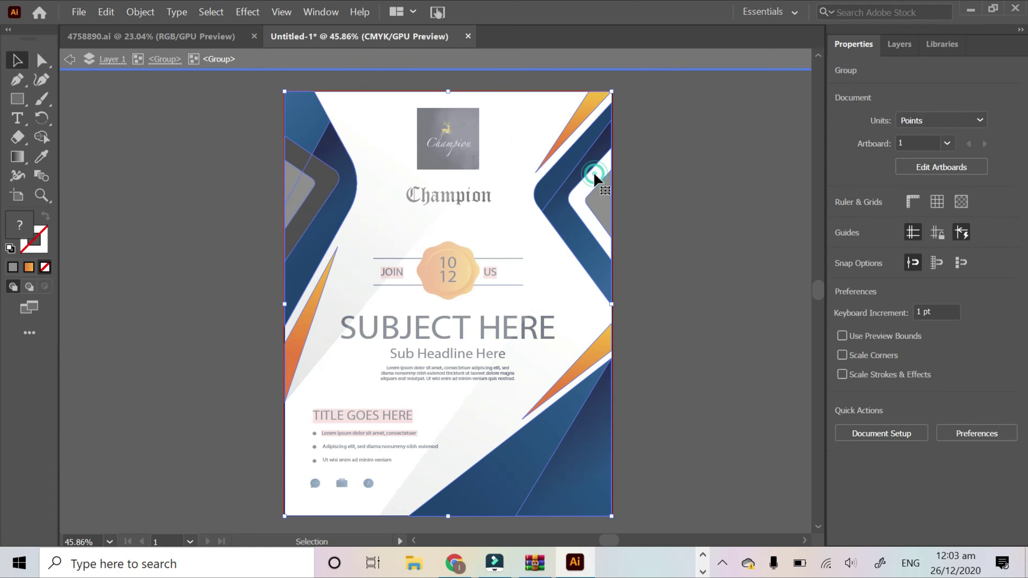
pyautogui.click(596, 174)
pyautogui.doubleClick(597, 176)
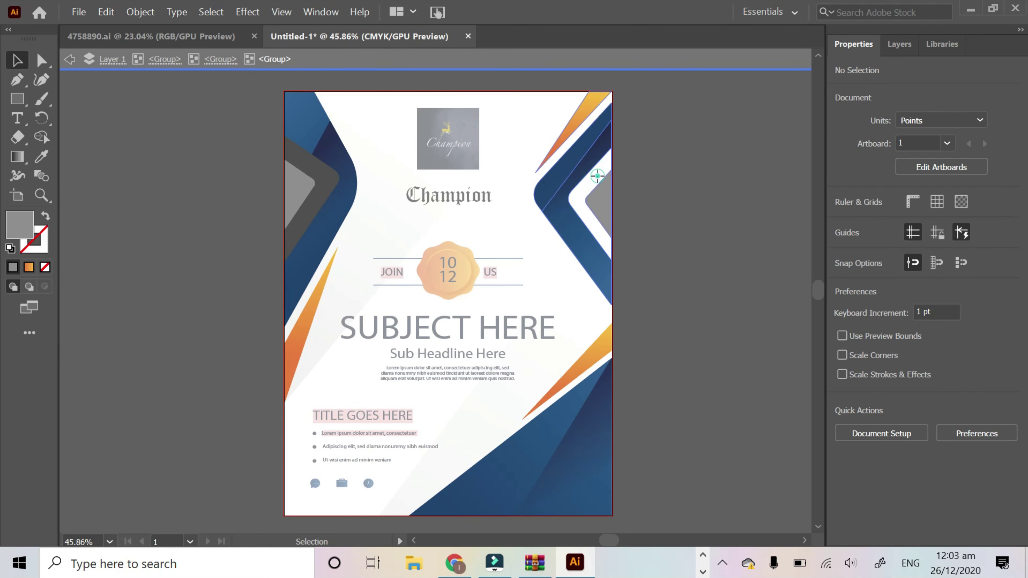
pyautogui.click(596, 175)
pyautogui.doubleClick(596, 176)
pyautogui.click(596, 173)
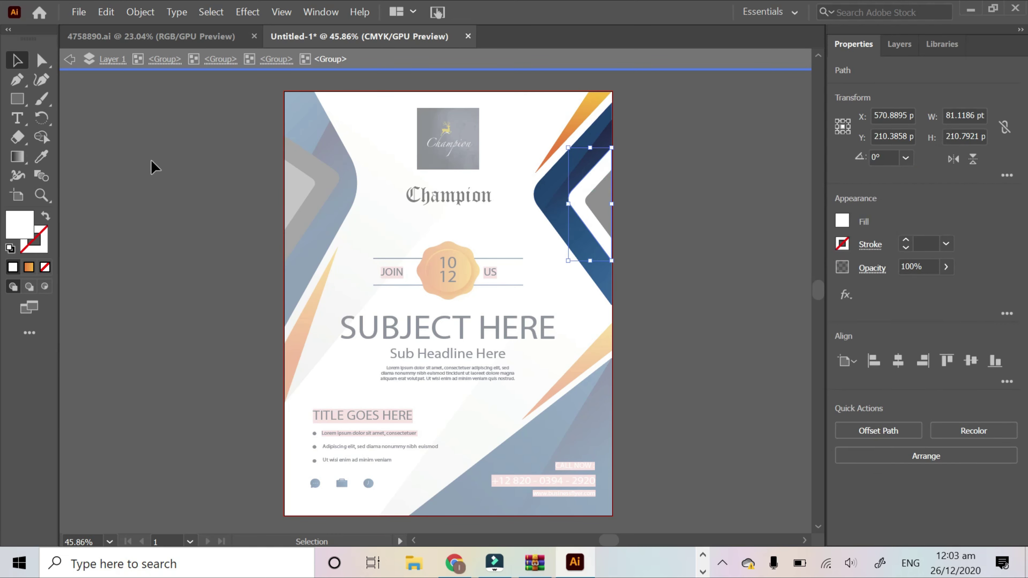
pyautogui.click(41, 157)
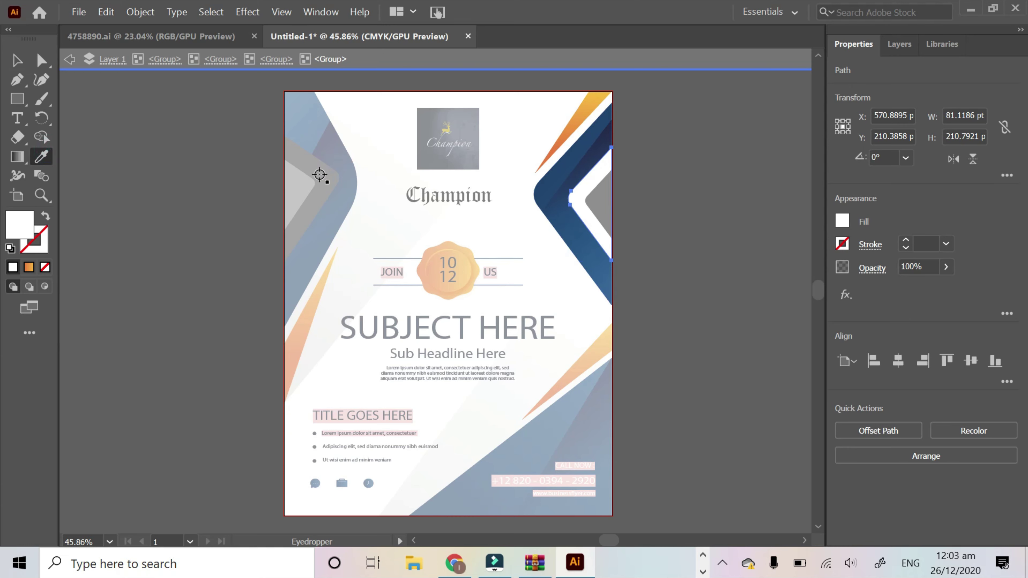
pyautogui.click(304, 169)
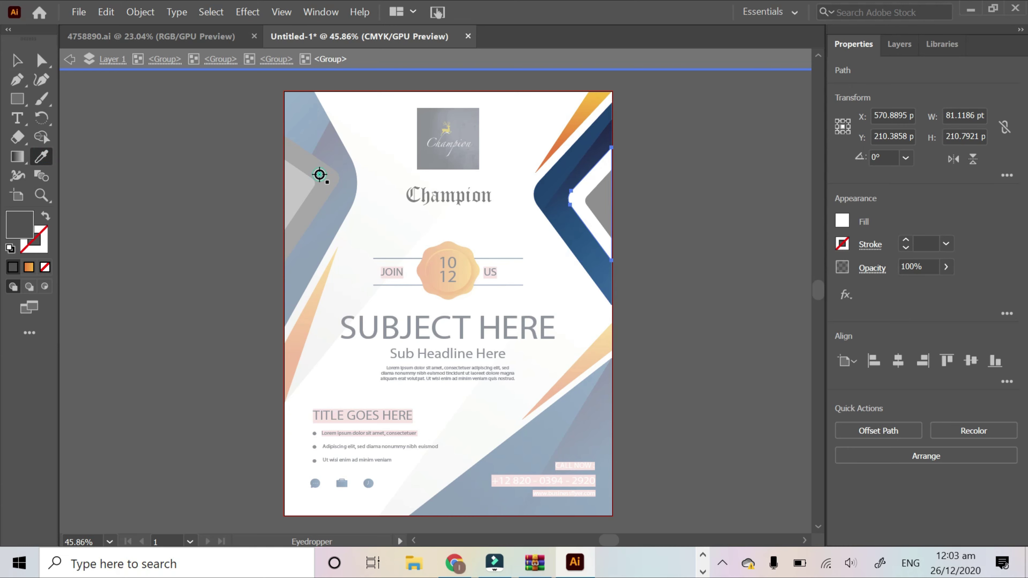
pyautogui.click(17, 60)
pyautogui.doubleClick(112, 129)
pyautogui.click(112, 130)
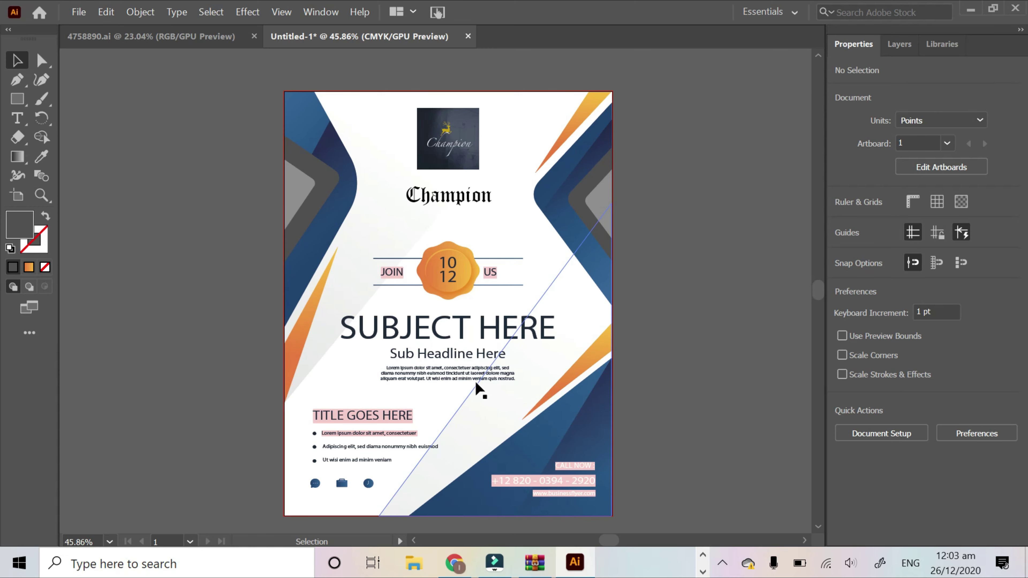
pyautogui.doubleClick(466, 385)
pyautogui.click(465, 385)
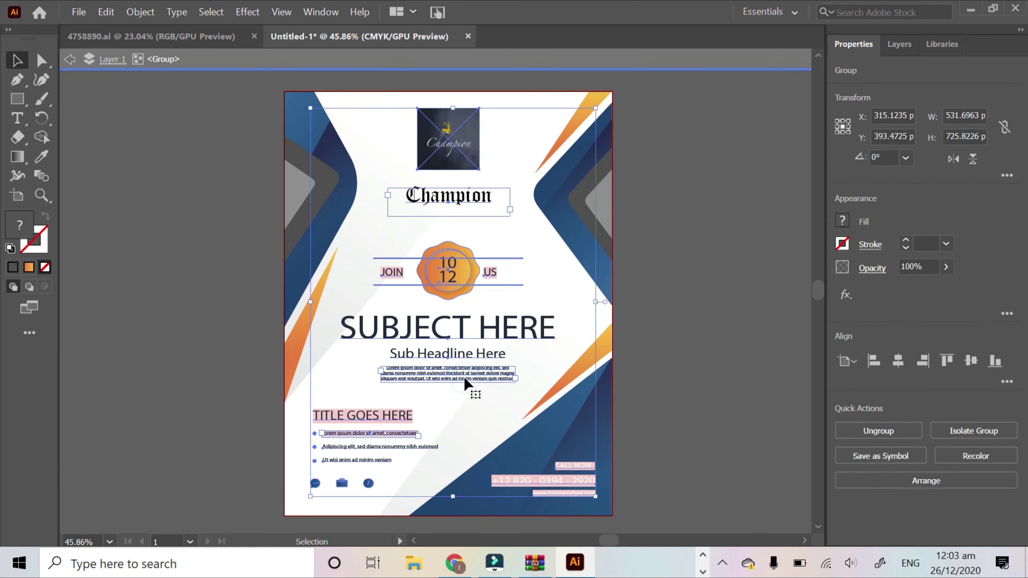
pyautogui.click(466, 377)
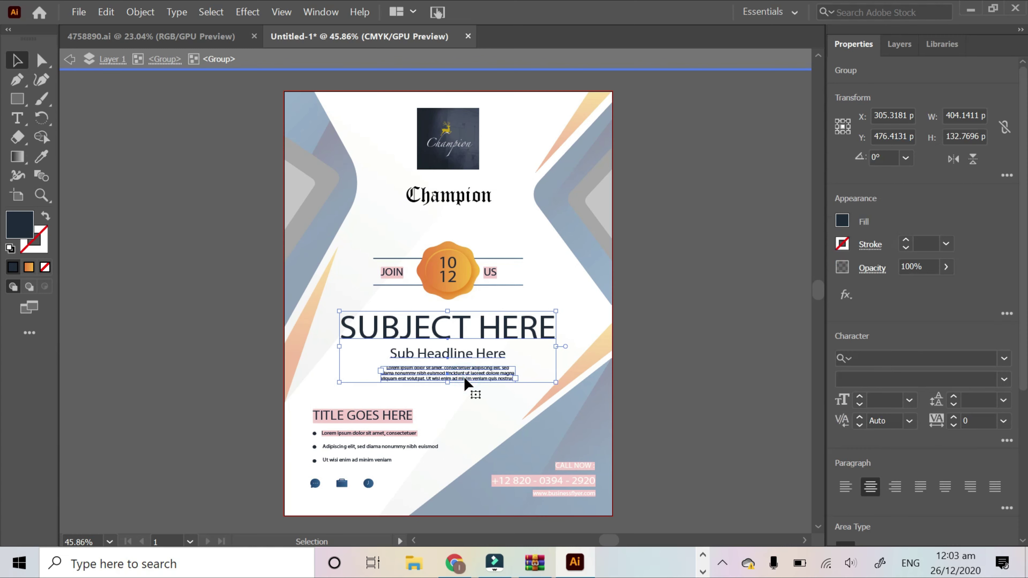
pyautogui.click(200, 318)
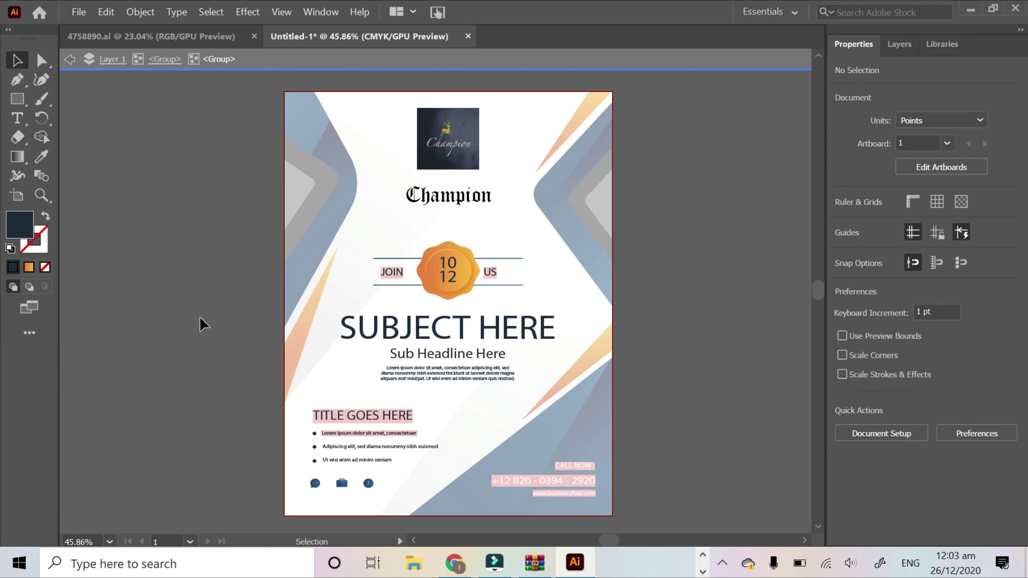
pyautogui.press('Escape')
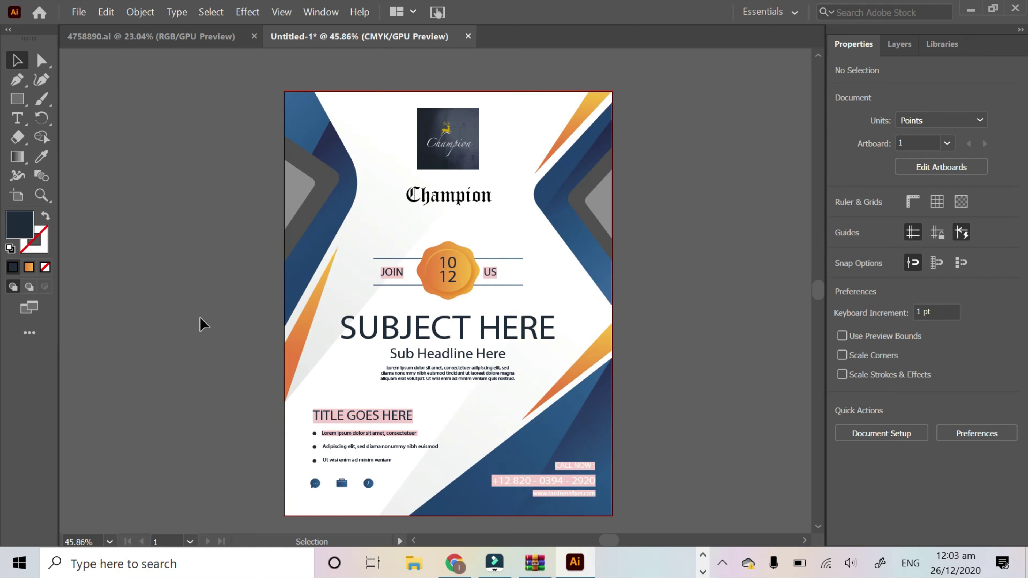